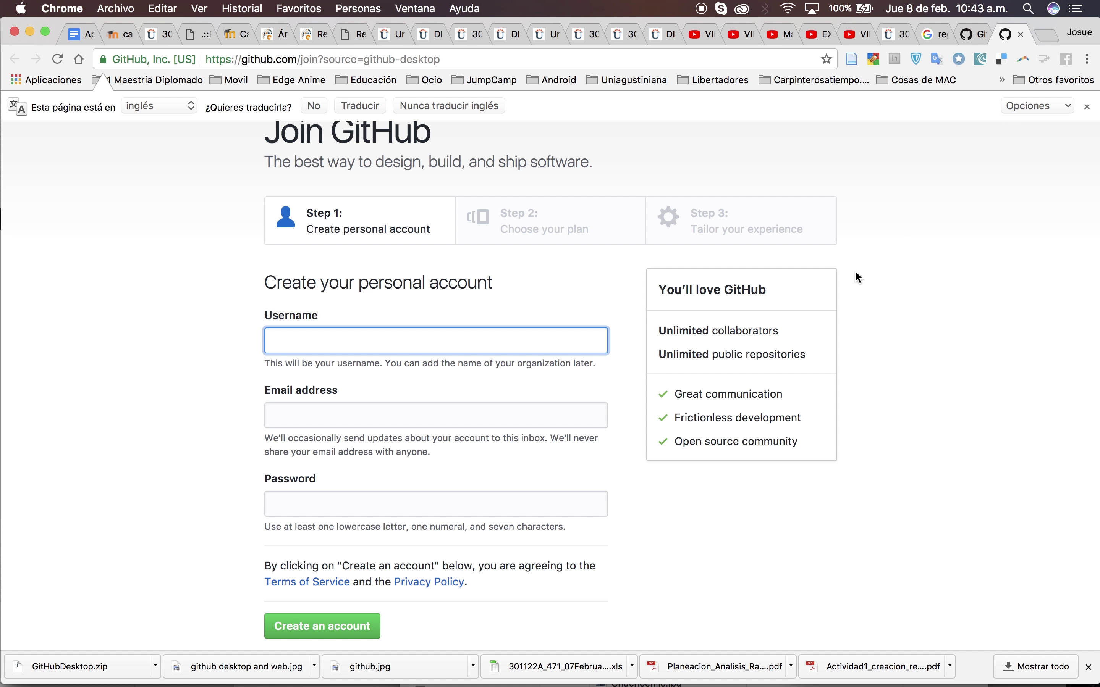
Switch from Chrome's Join GitHub page to the GitHub Desktop welcome window
{"action": "key", "text": "super+Tab"}
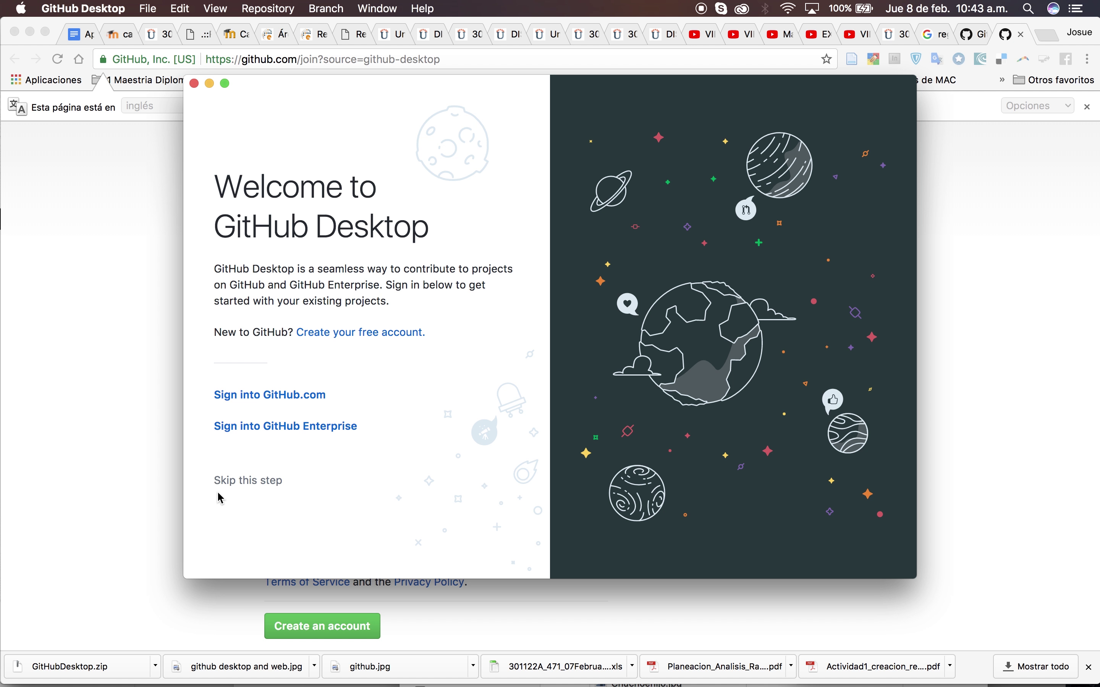
Skip sign-in, set the Git author name to the account username, and finish first-run setup
{"action": "left_click", "coordinate": [232, 483]}
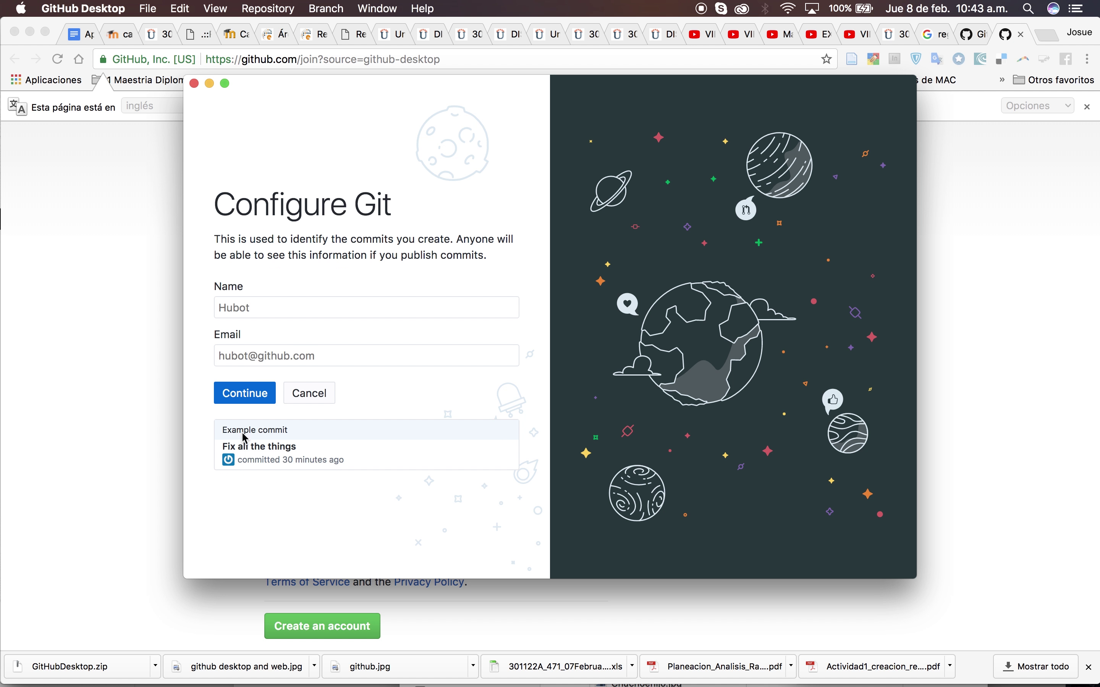
{"action": "left_click", "coordinate": [281, 308]}
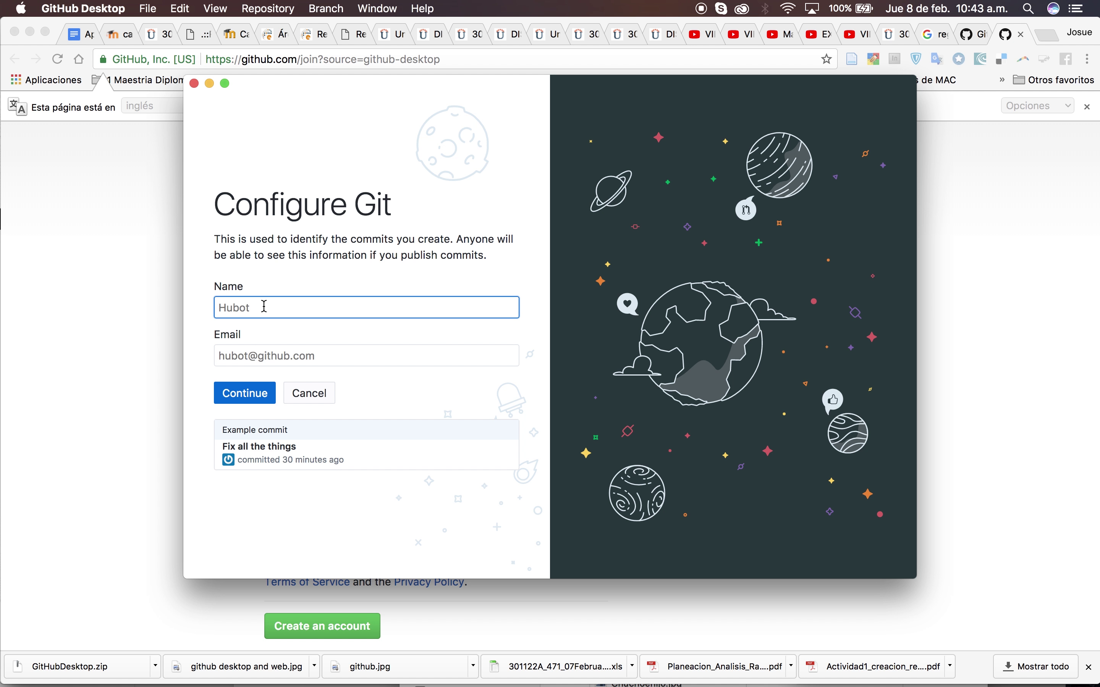
{"action": "type", "text": "josue8atorres"}
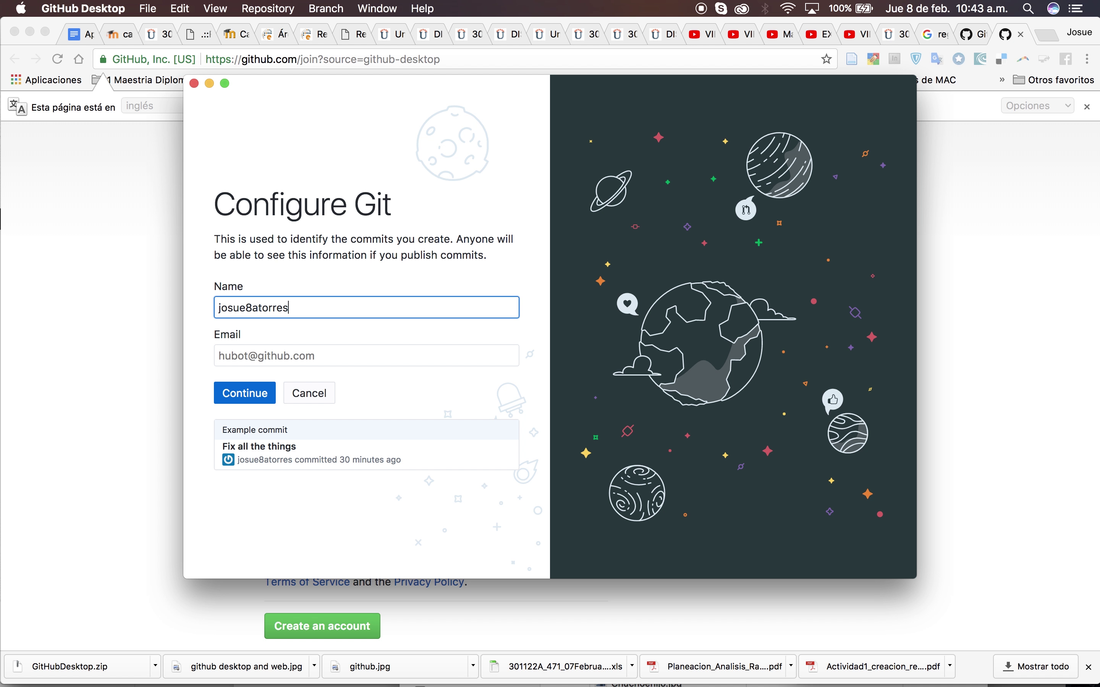
{"action": "left_click", "coordinate": [354, 352]}
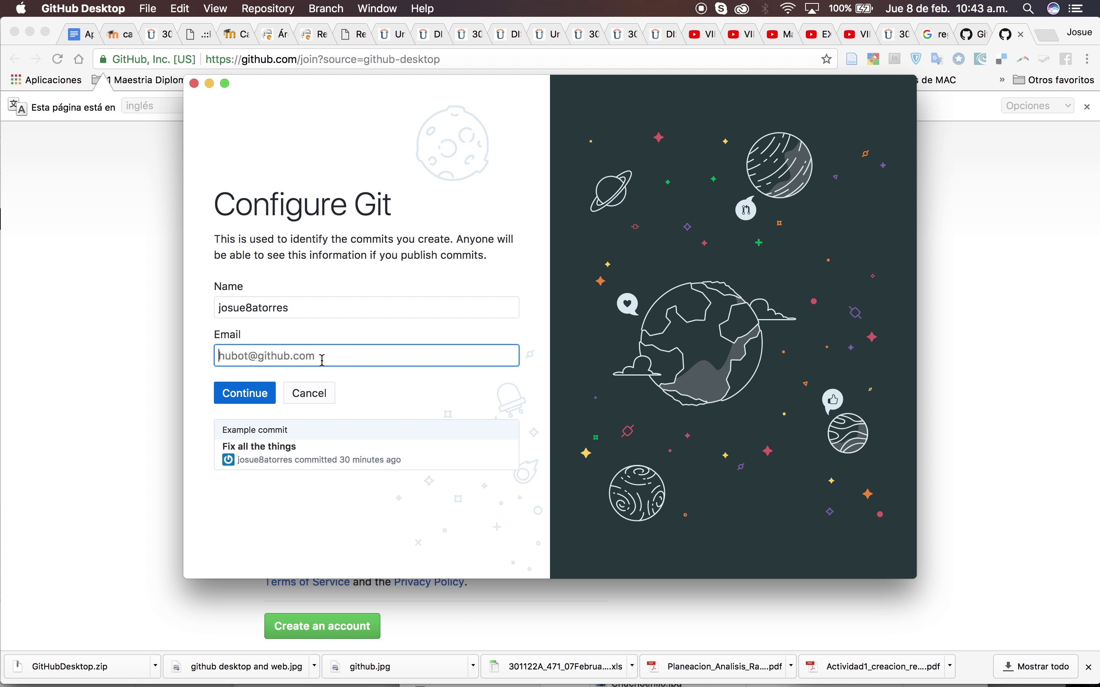
{"action": "left_click", "coordinate": [241, 392]}
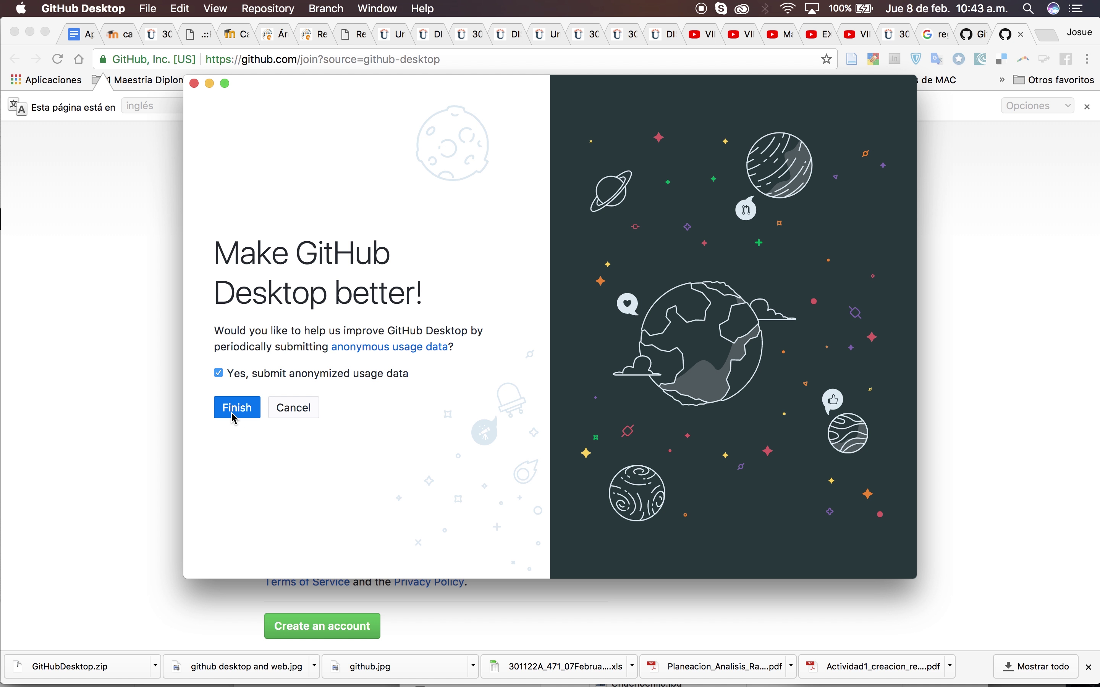
{"action": "left_click", "coordinate": [241, 408]}
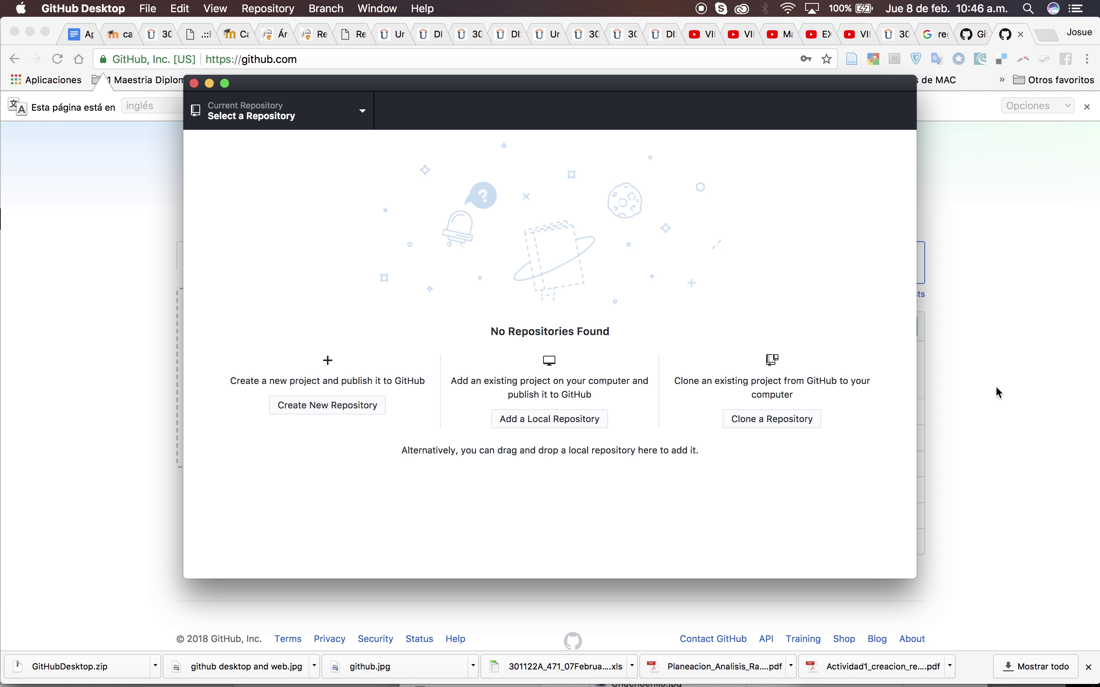
{"action": "left_click", "coordinate": [961, 384]}
Check the signed-in account in the avatar menu, close the translate bar, and return to GitHub Desktop's cloning options
{"action": "scroll", "coordinate": [633, 258], "scroll_direction": "up", "scroll_amount": 4}
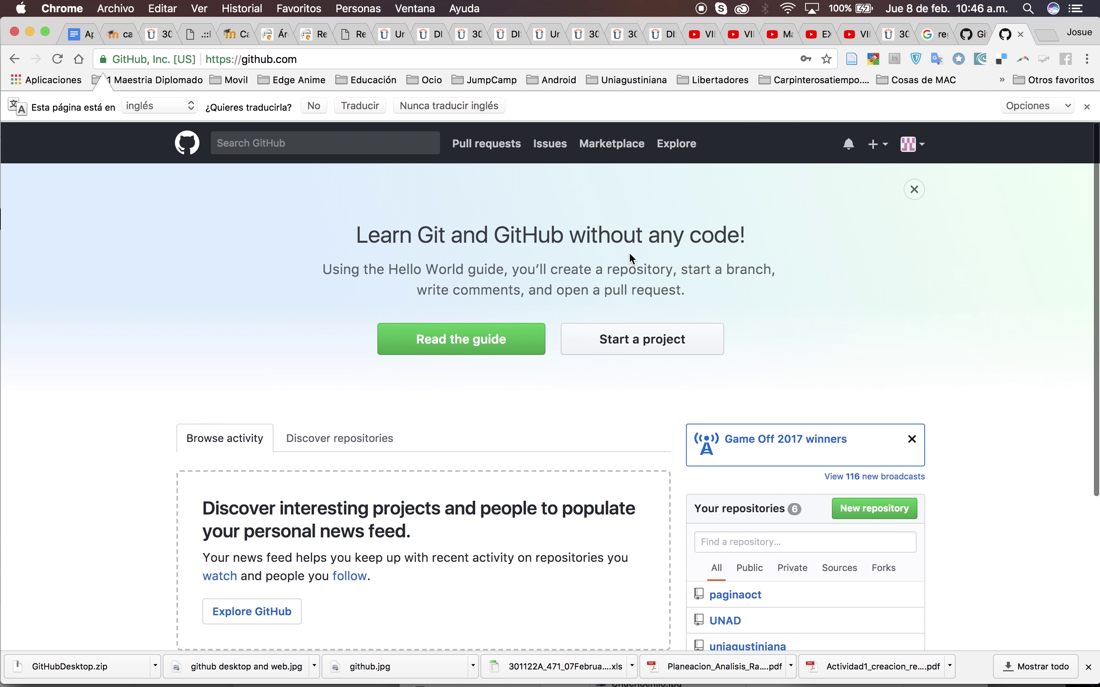
{"action": "left_click", "coordinate": [924, 148]}
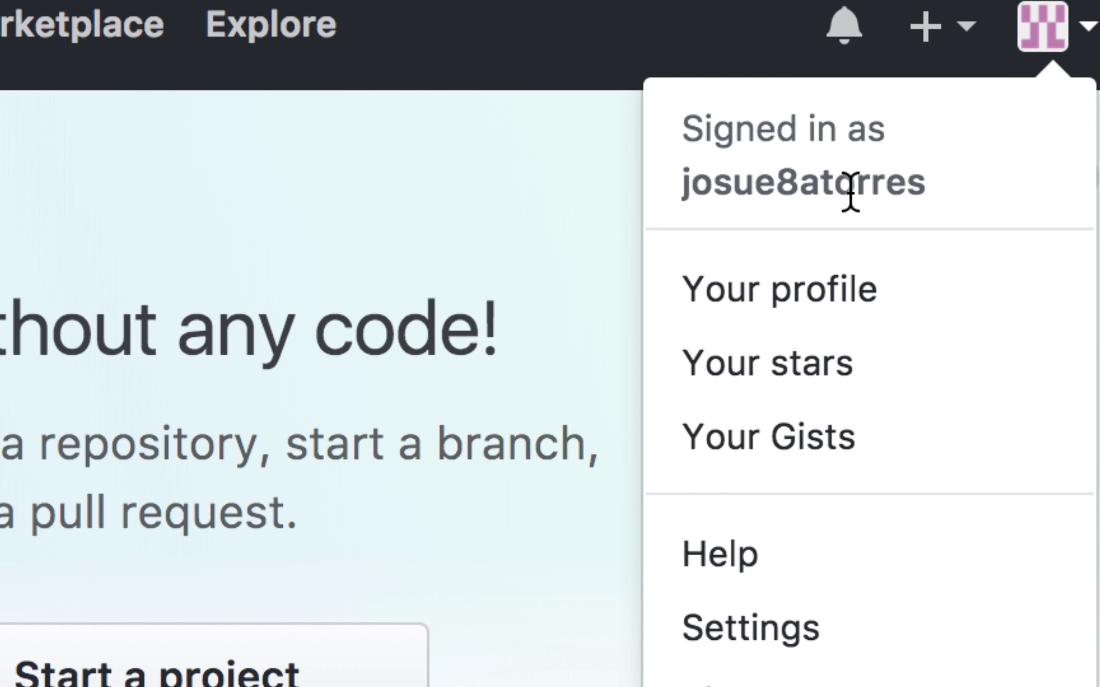
{"action": "left_click", "coordinate": [1028, 212]}
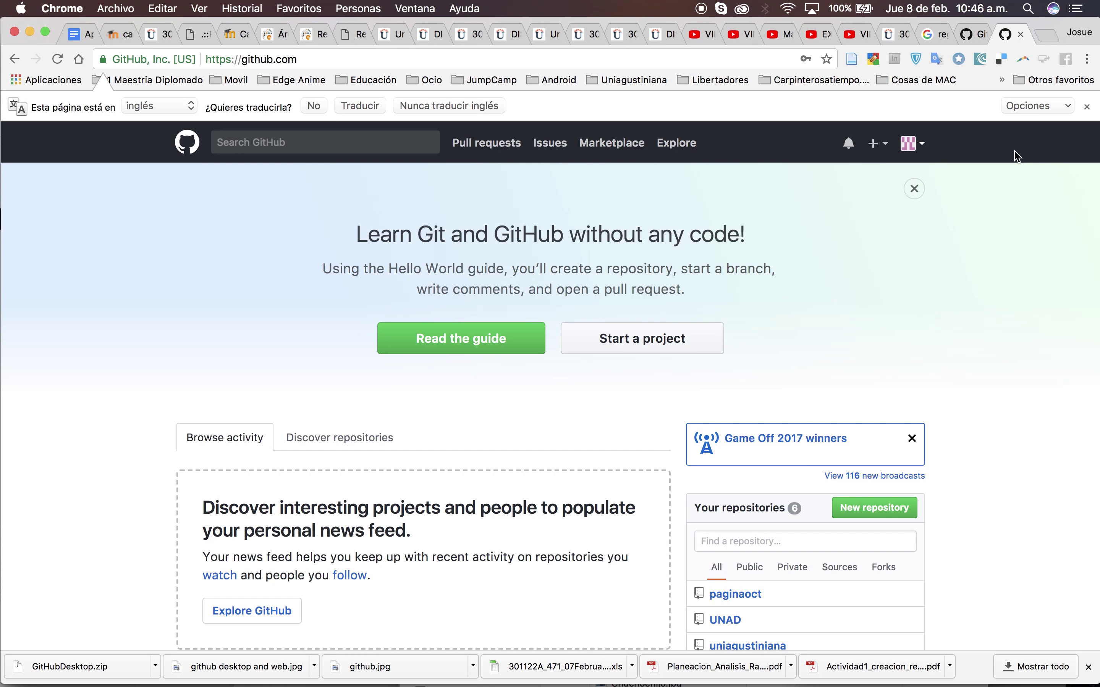
{"action": "left_click", "coordinate": [1087, 109]}
{"action": "key", "text": "super+Tab"}
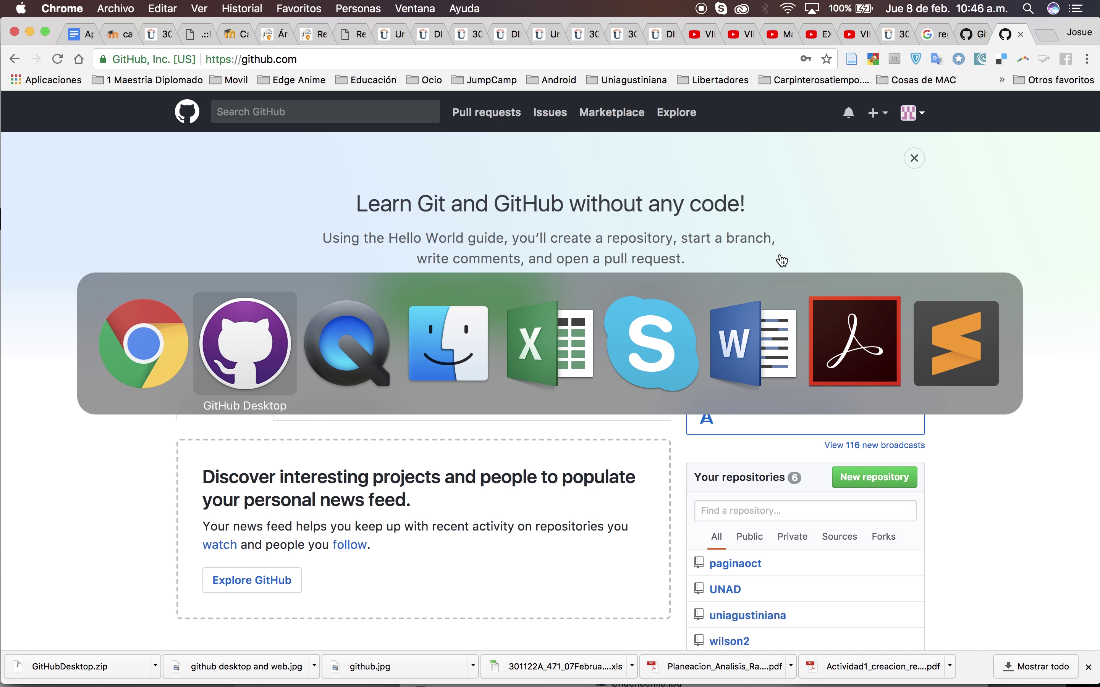
{"action": "left_click", "coordinate": [779, 420]}
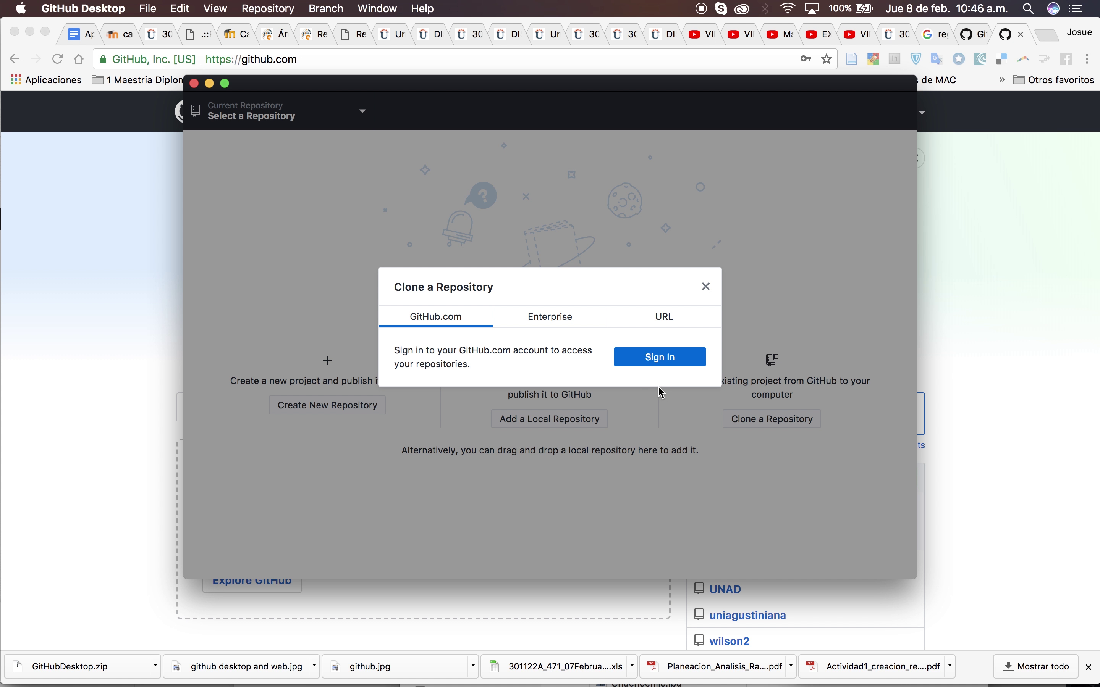
Sign in to GitHub.com with the account username and password
{"action": "left_click", "coordinate": [650, 357]}
{"action": "type", "text": "josue8atorres"}
{"action": "key", "text": "Tab"}
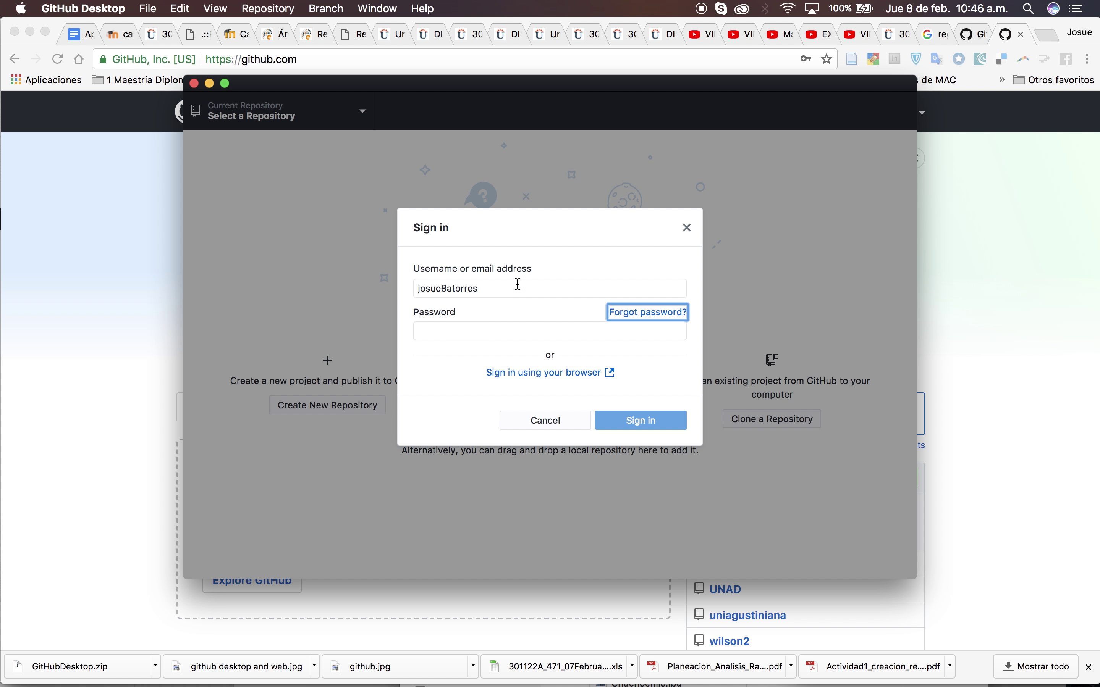
{"action": "left_click", "coordinate": [435, 325]}
{"action": "type", "text": "******"}
{"action": "key", "text": "Caps_Lock"}
{"action": "type", "text": "****"}
{"action": "key", "text": "Caps_Lock"}
{"action": "type", "text": "*"}
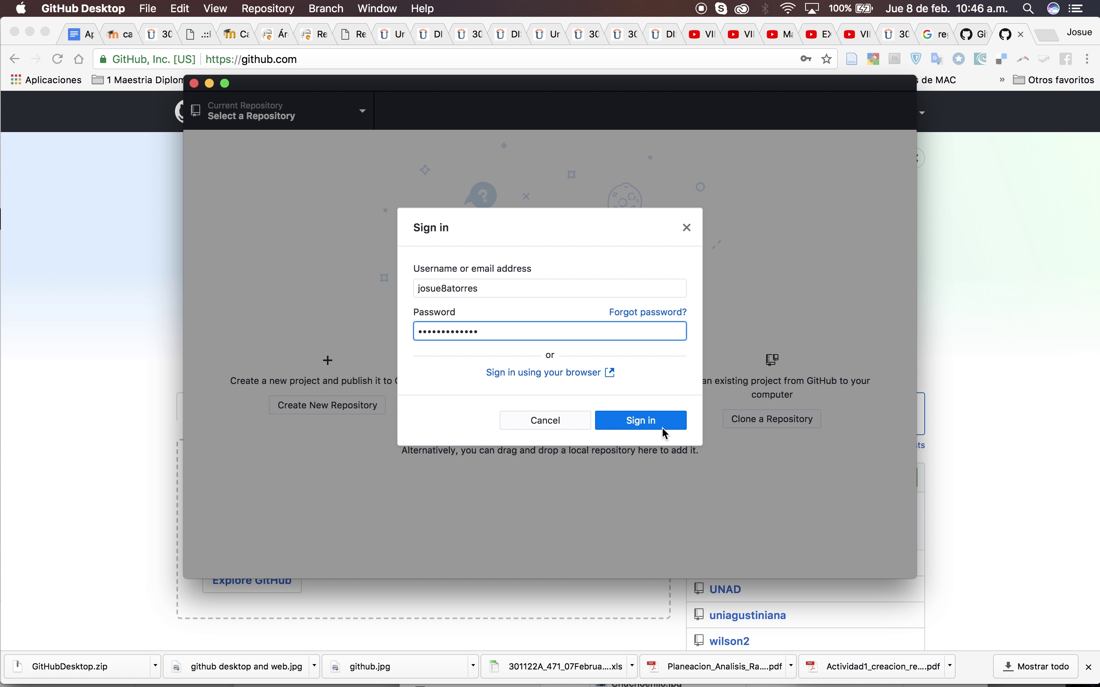
{"action": "left_click", "coordinate": [649, 424]}
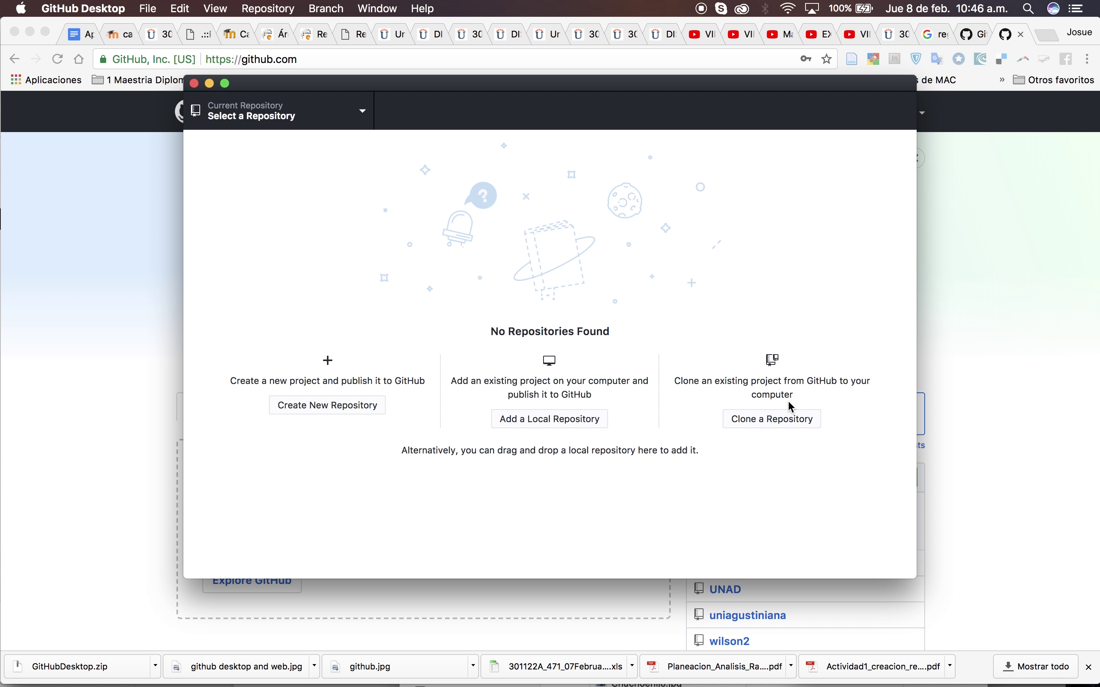
Browse the GitHub.com, Enterprise and URL tabs of the Clone a Repository dialog
{"action": "left_click", "coordinate": [782, 419]}
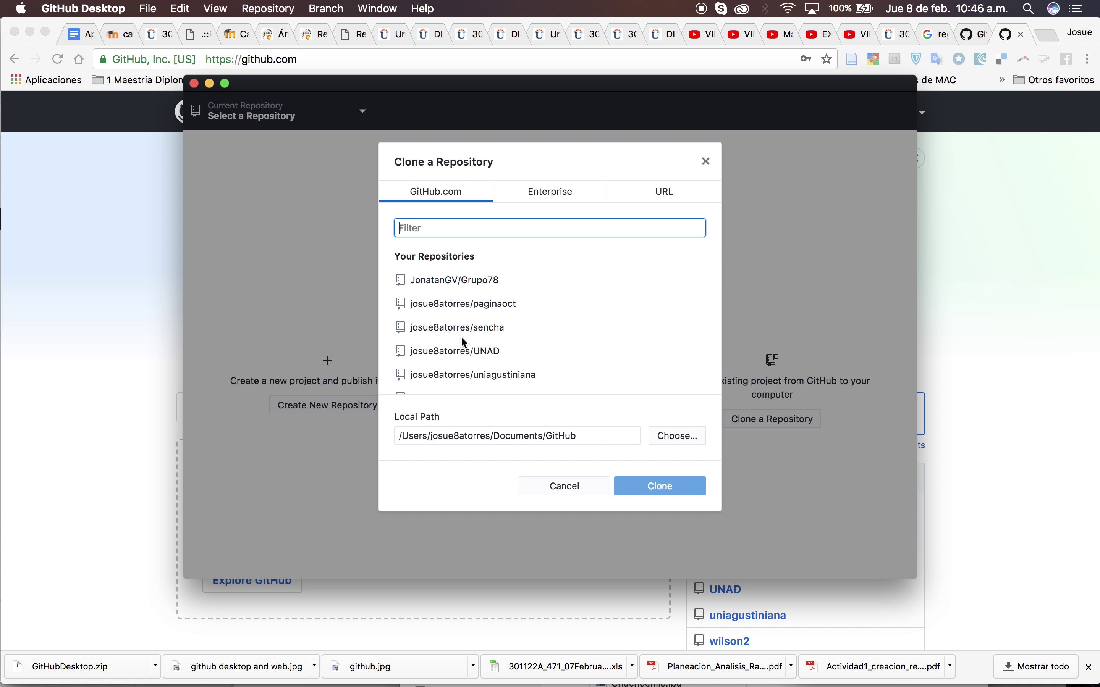
{"action": "scroll", "coordinate": [475, 350], "scroll_direction": "down", "scroll_amount": 2}
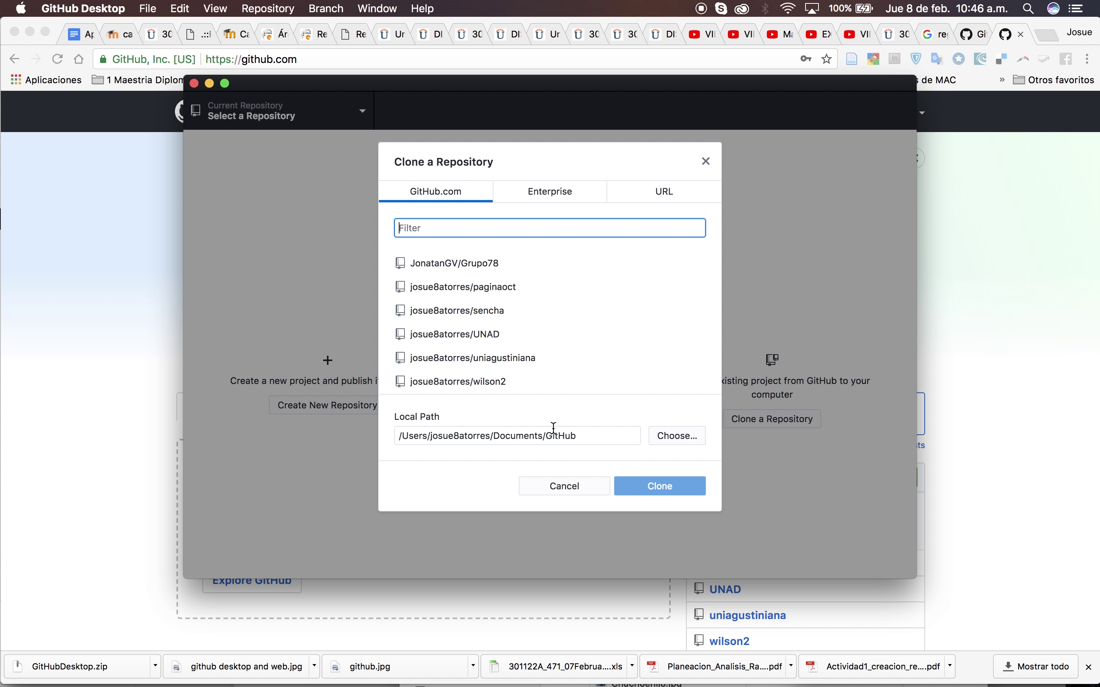
{"action": "left_click", "coordinate": [571, 193]}
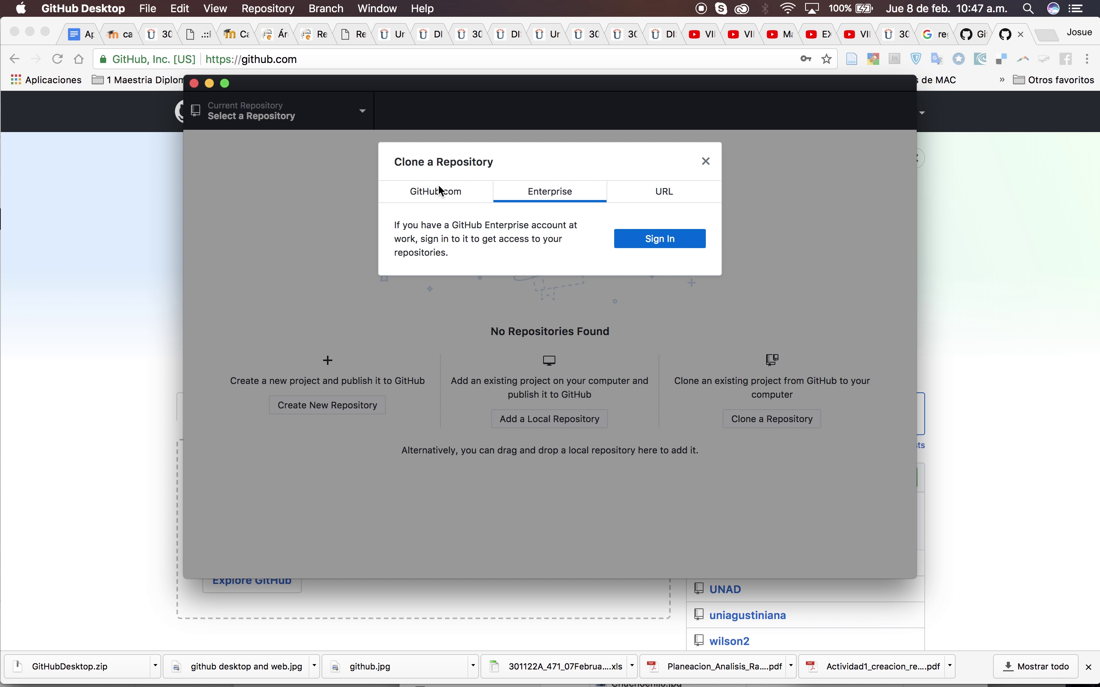
{"action": "left_click", "coordinate": [674, 195]}
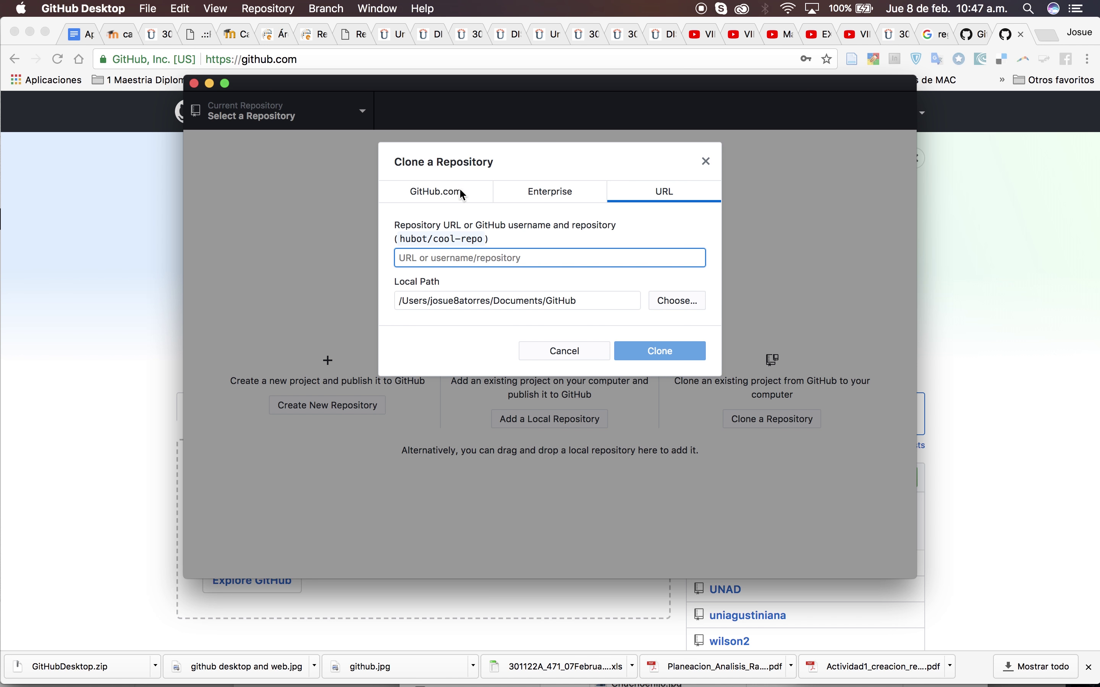
{"action": "left_click", "coordinate": [462, 195]}
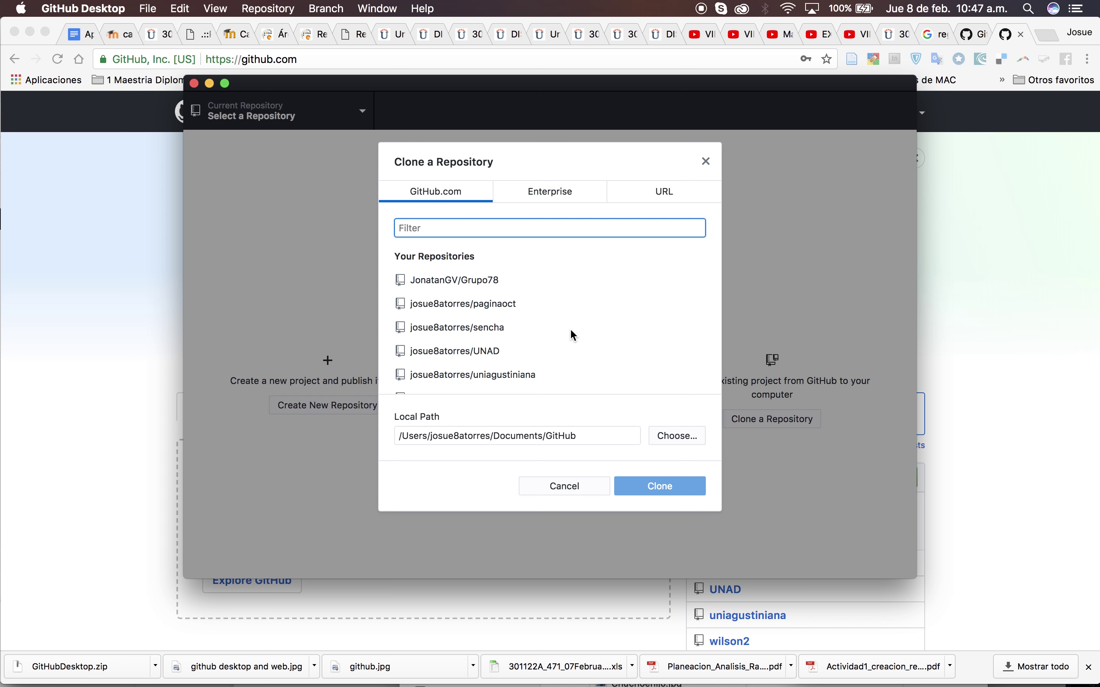
{"action": "left_click", "coordinate": [570, 193]}
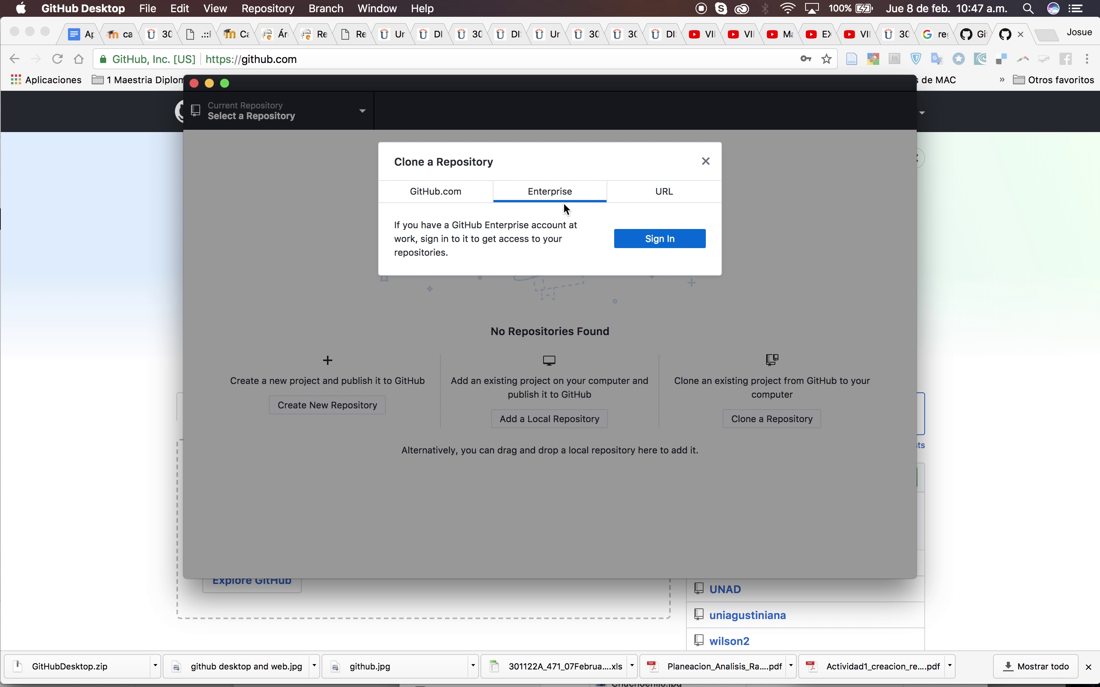
{"action": "left_click", "coordinate": [665, 200]}
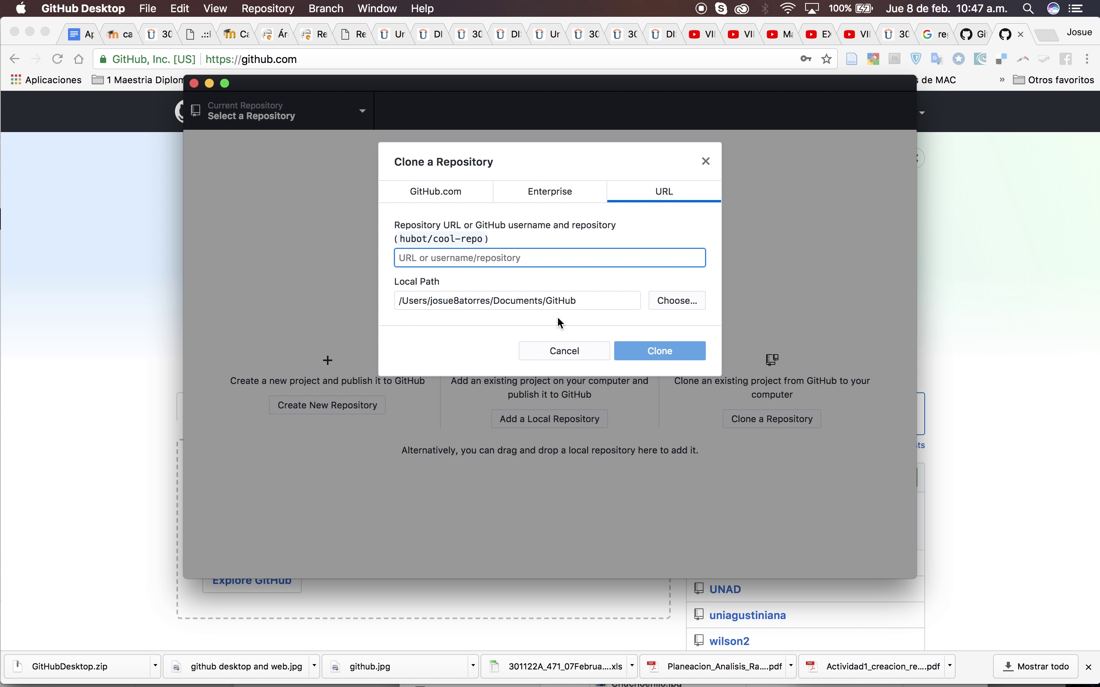
Select the clone Local Path, cancel cloning and begin a new repository with Cmd+N
{"action": "left_click_drag", "start_coordinate": [590, 304], "coordinate": [411, 306]}
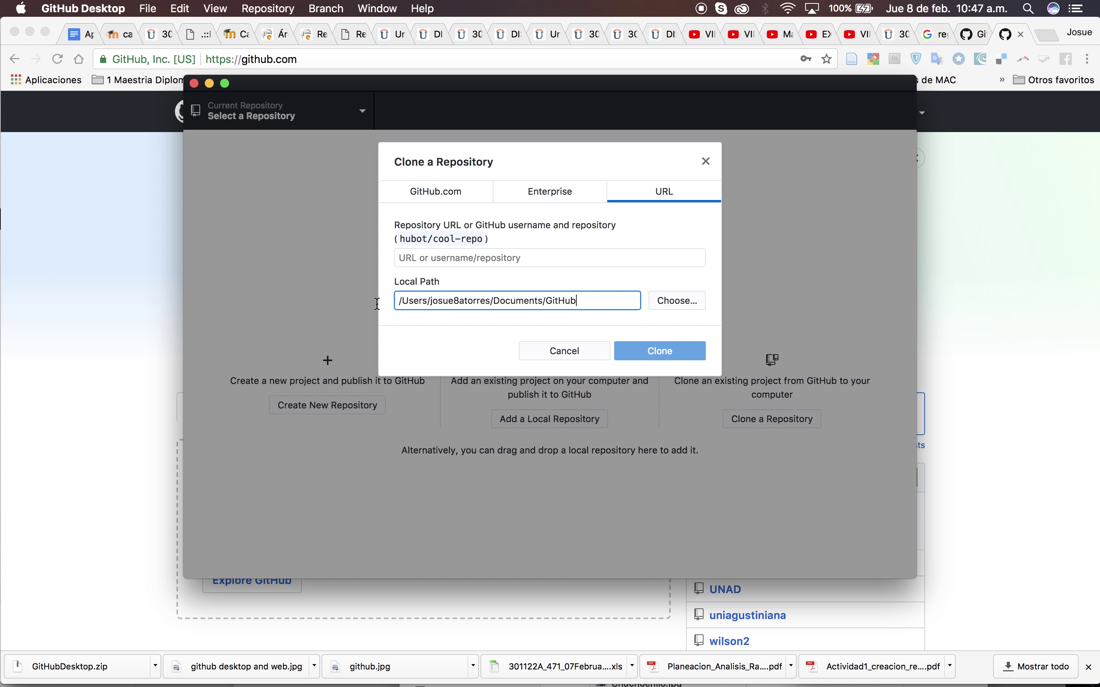
{"action": "triple_click", "coordinate": [393, 303]}
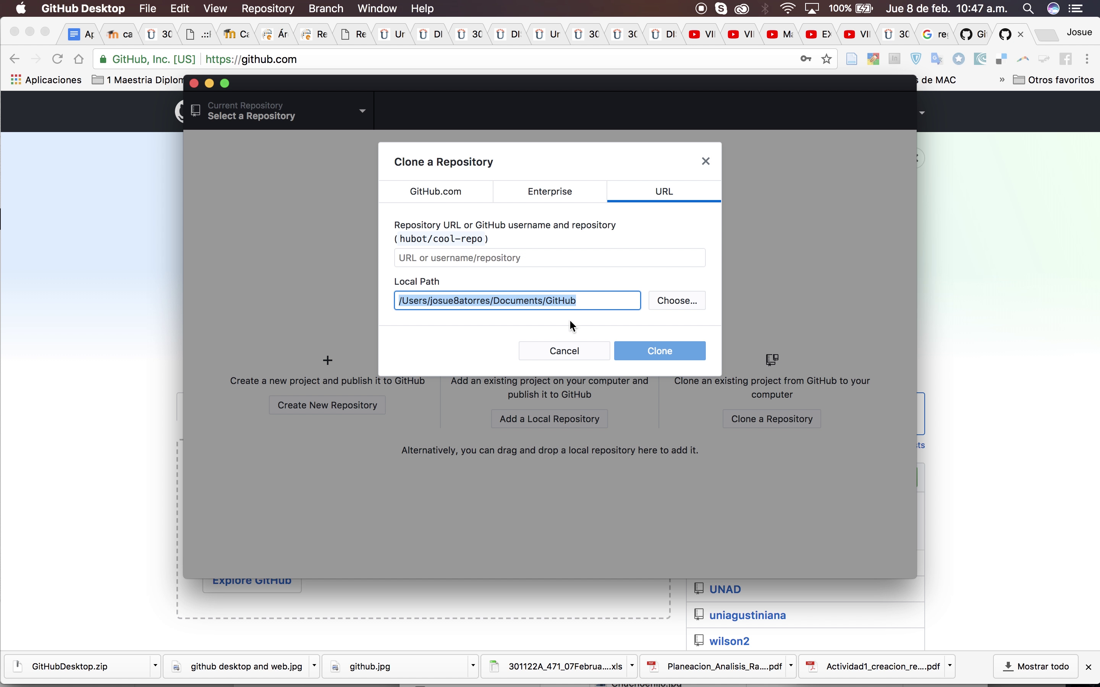
{"action": "left_click", "coordinate": [562, 352]}
{"action": "key", "text": "cmd+n"}
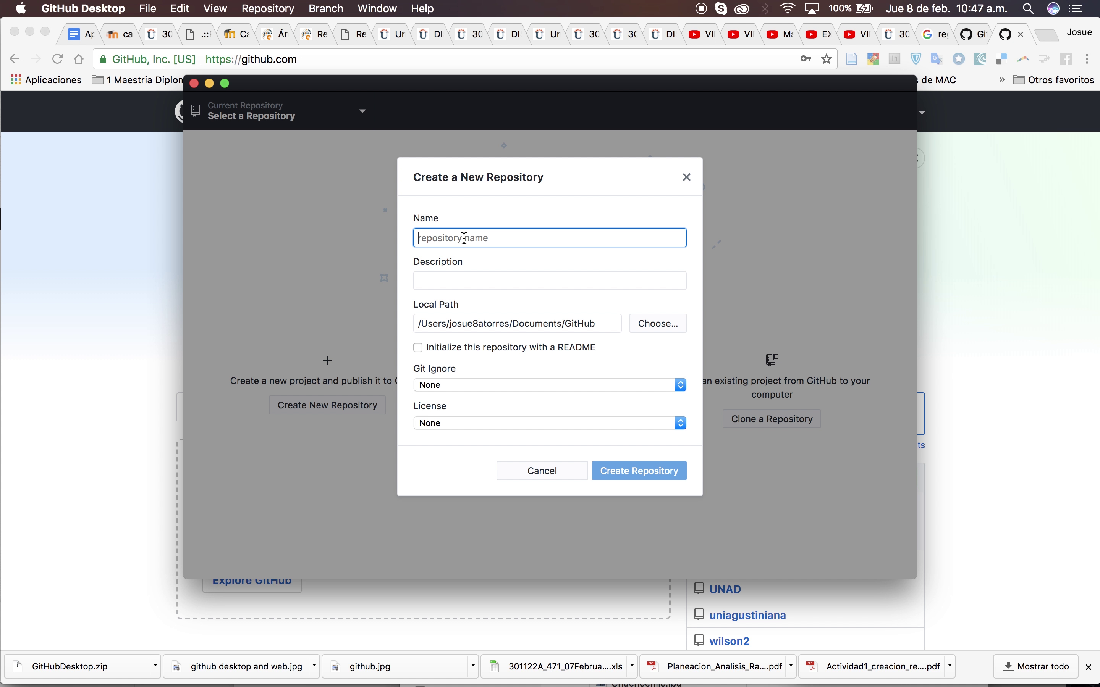
Name the repository UNAD2018 with description 'Repositorio prueba DSW', leaving README unchecked
{"action": "type", "text": "UNAD"}
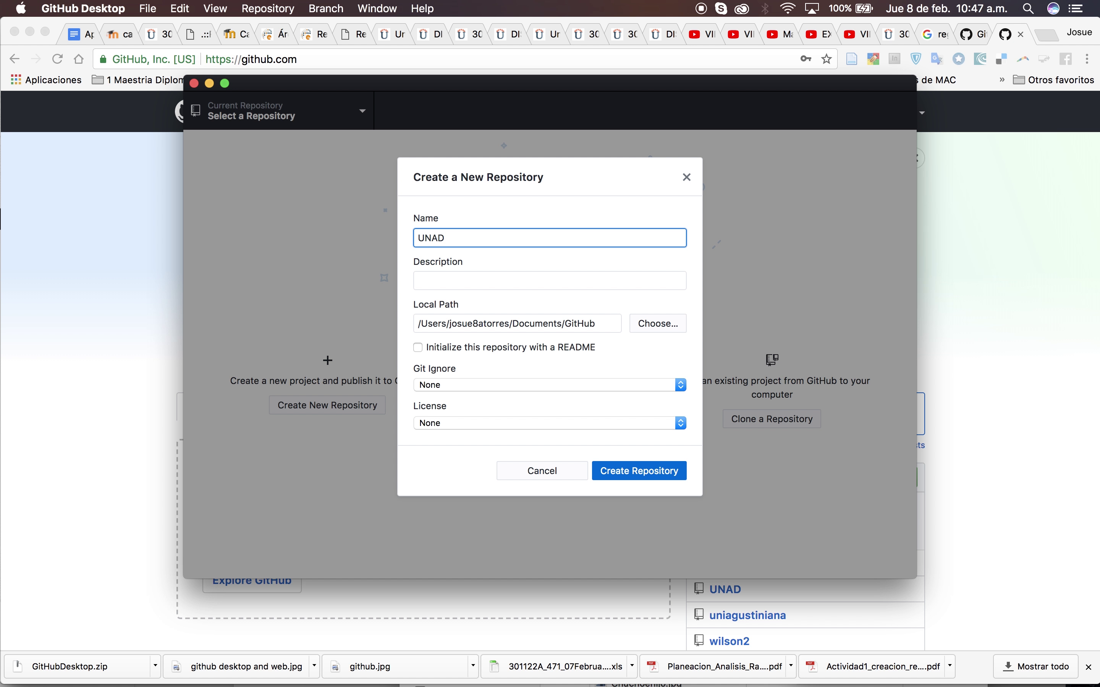
{"action": "type", "text": "2018"}
{"action": "left_click", "coordinate": [457, 282]}
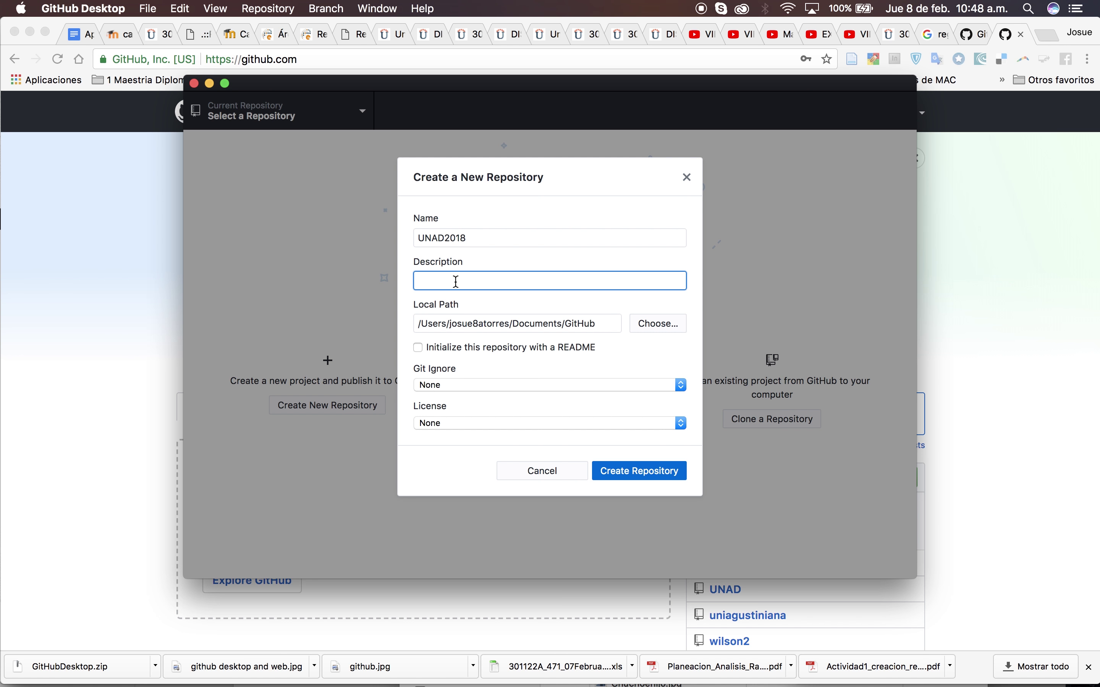
{"action": "type", "text": "Repositorio prue"}
{"action": "type", "text": "ba DSW"}
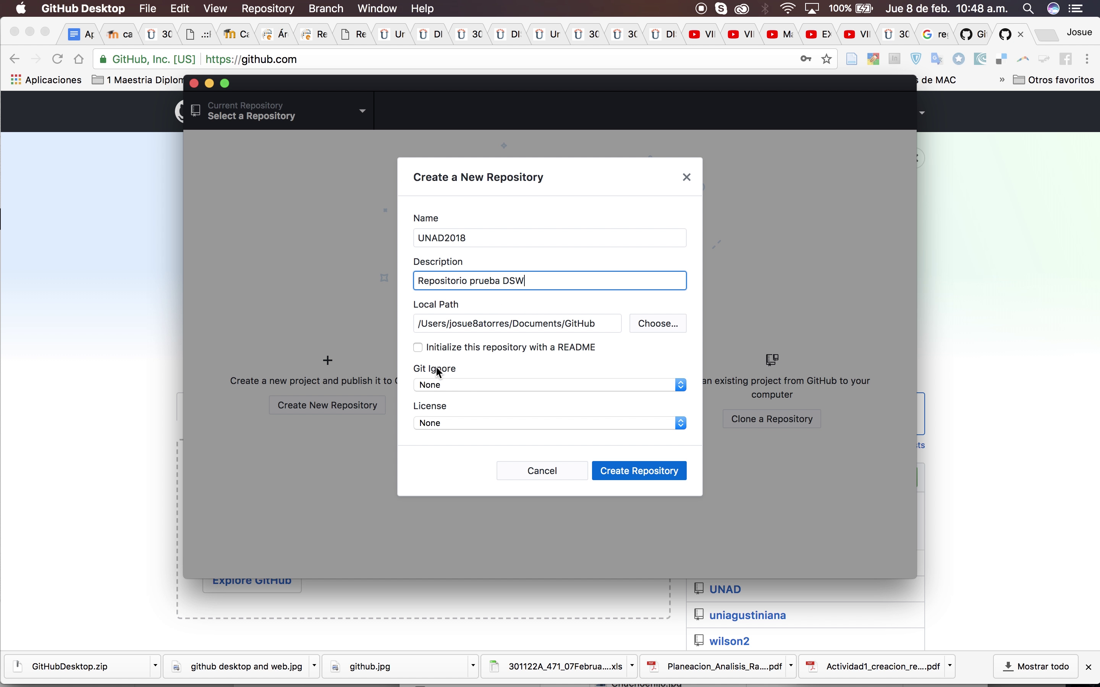
{"action": "left_click", "coordinate": [420, 349]}
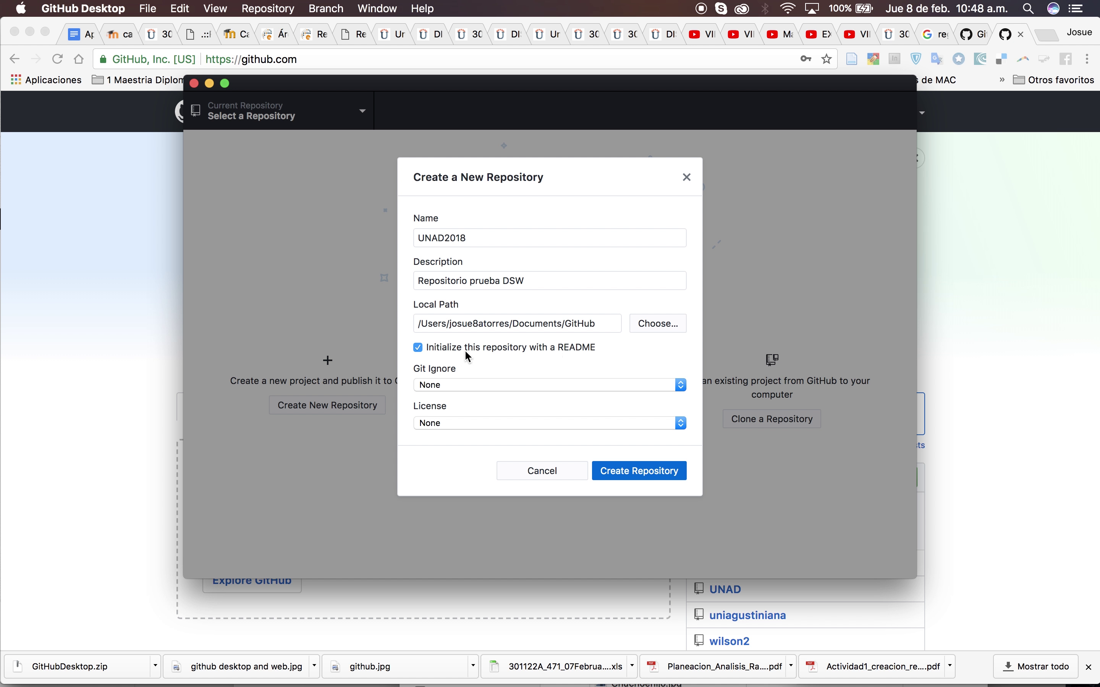
{"action": "left_click", "coordinate": [419, 349]}
Keep Git Ignore and License at None and create the UNAD2018 repository
{"action": "left_click", "coordinate": [461, 388]}
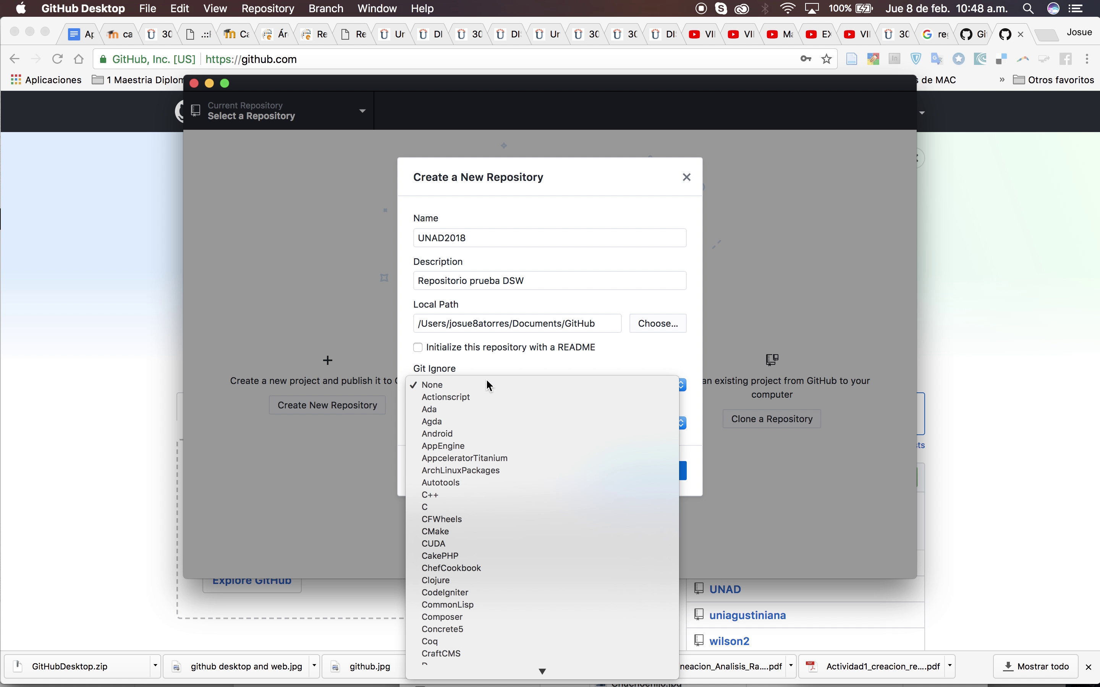
{"action": "mouse_move", "coordinate": [479, 678]}
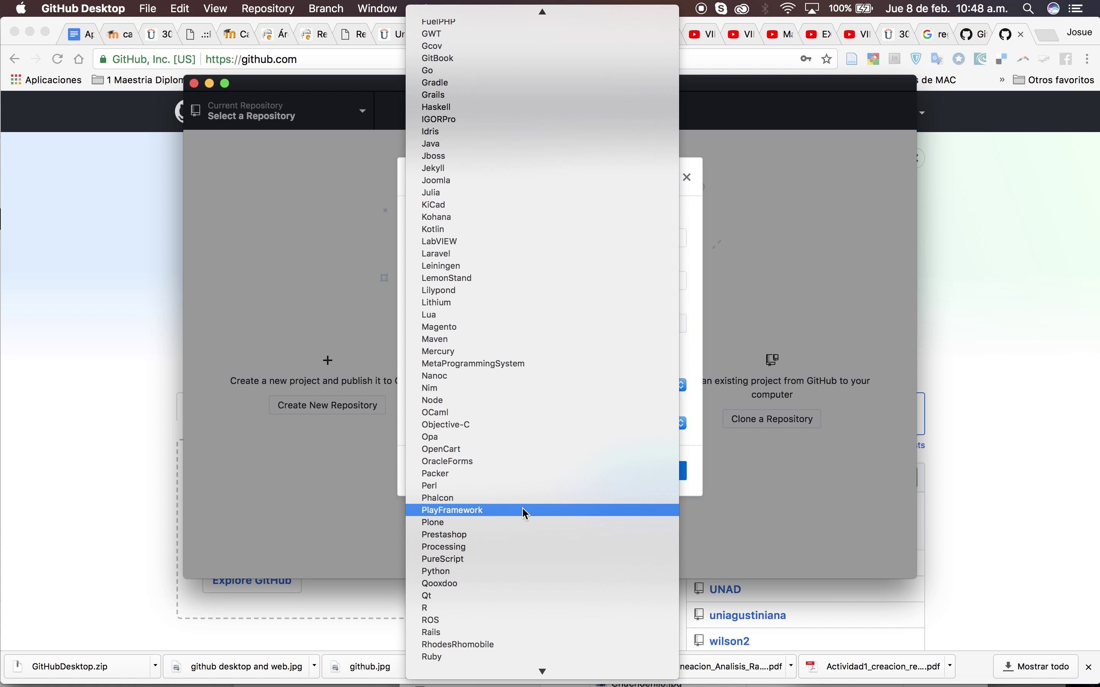
{"action": "type", "text": "id"}
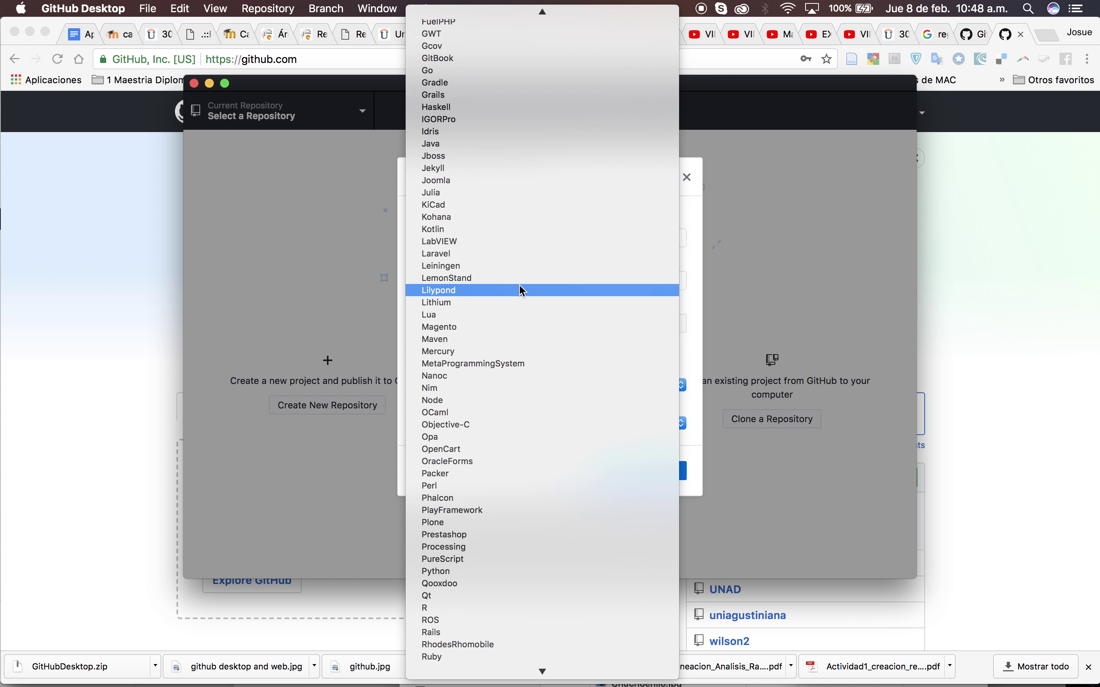
{"action": "scroll", "coordinate": [501, 515], "scroll_direction": "down", "scroll_amount": 10}
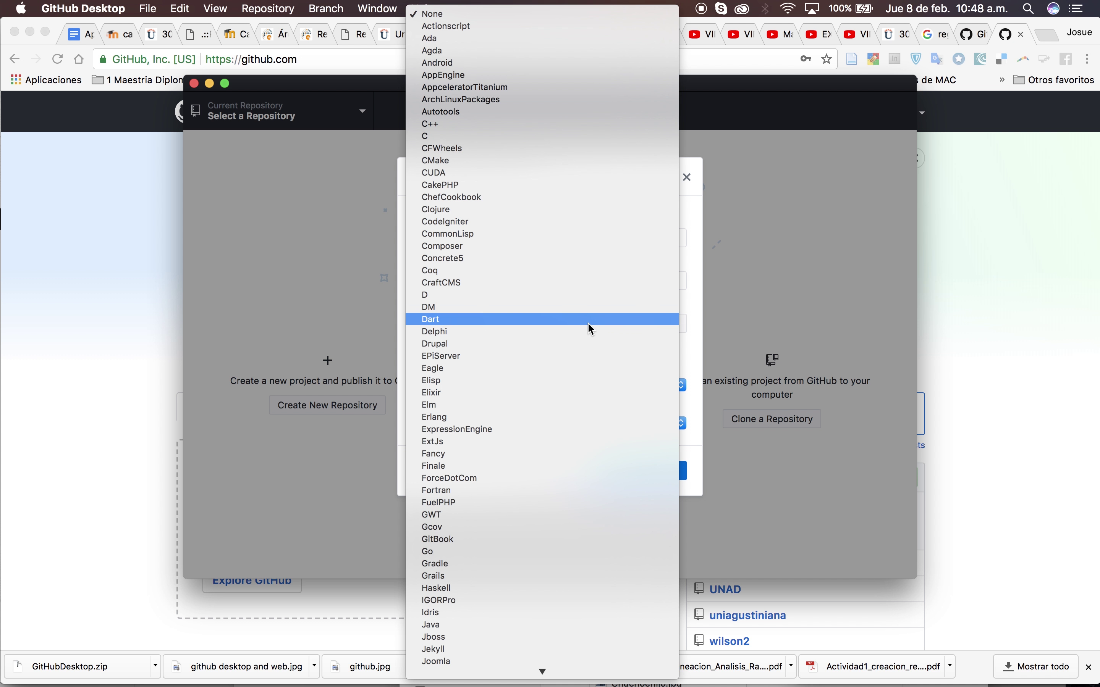
{"action": "type", "text": "cu"}
{"action": "left_click", "coordinate": [696, 346]}
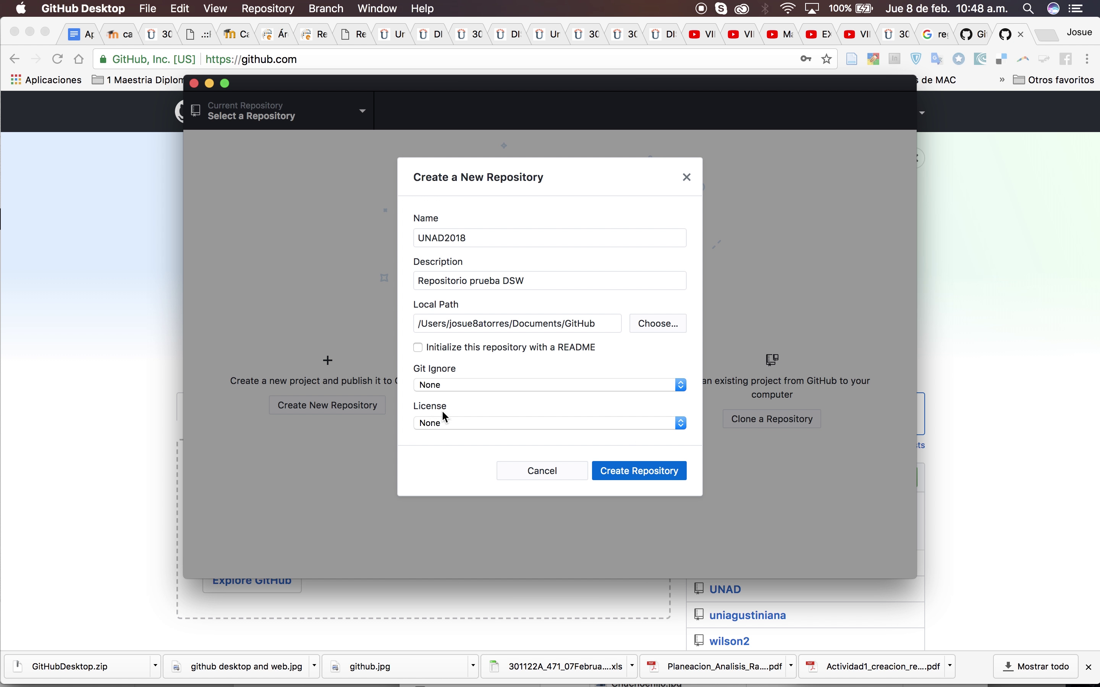
{"action": "left_click", "coordinate": [434, 424]}
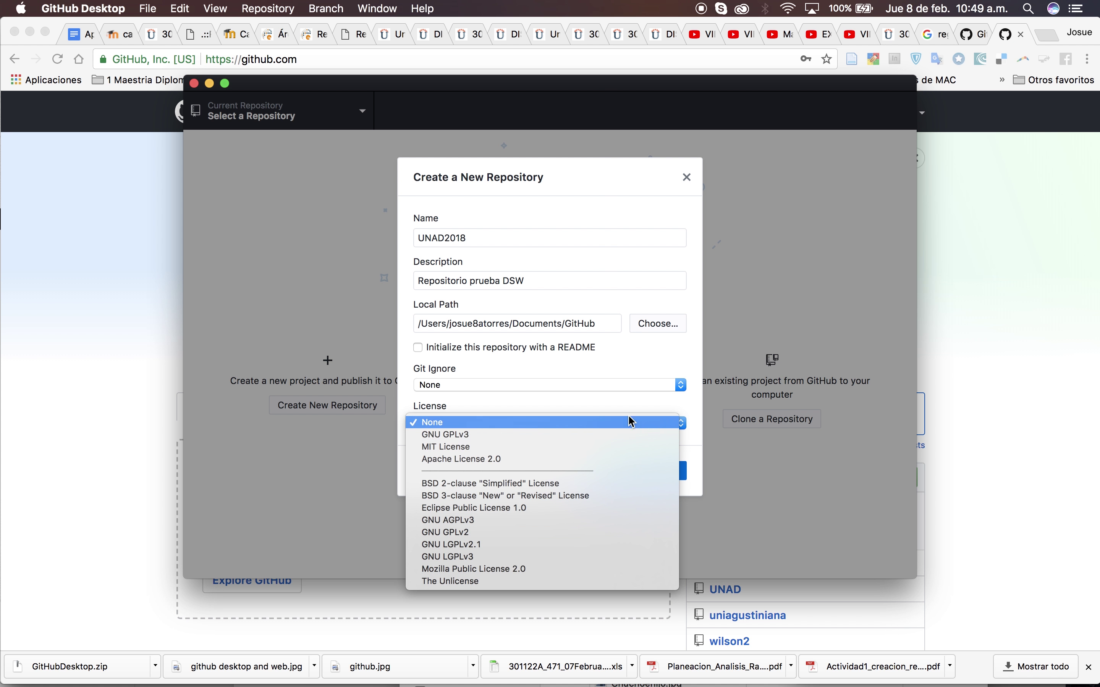
{"action": "left_click", "coordinate": [655, 371]}
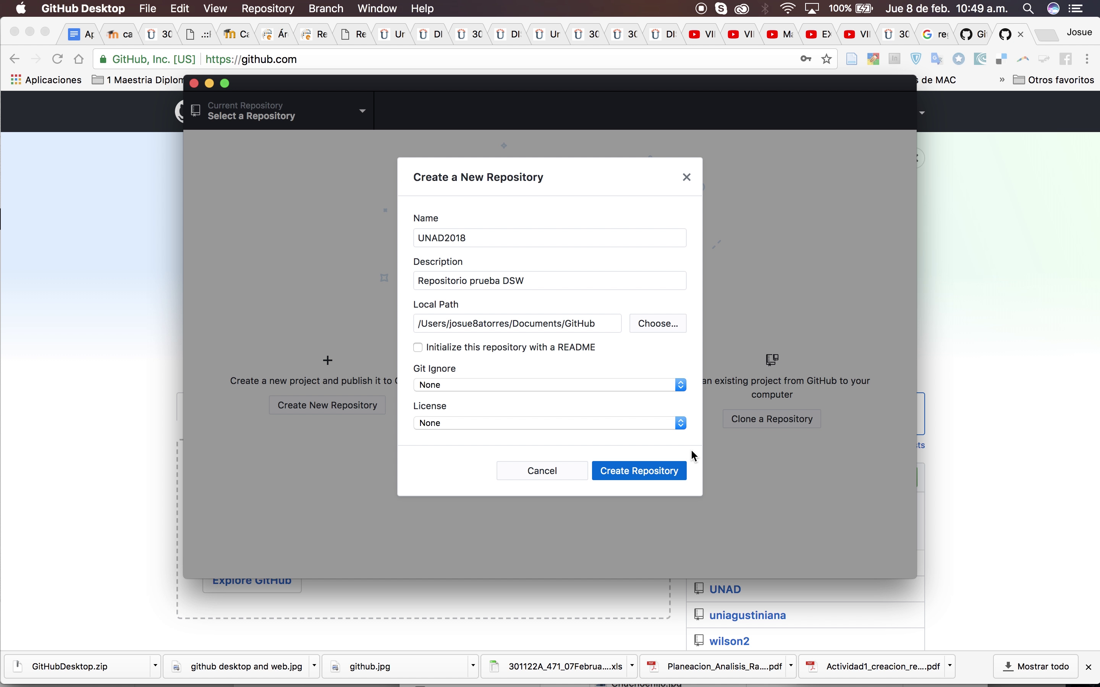
{"action": "left_click", "coordinate": [629, 476]}
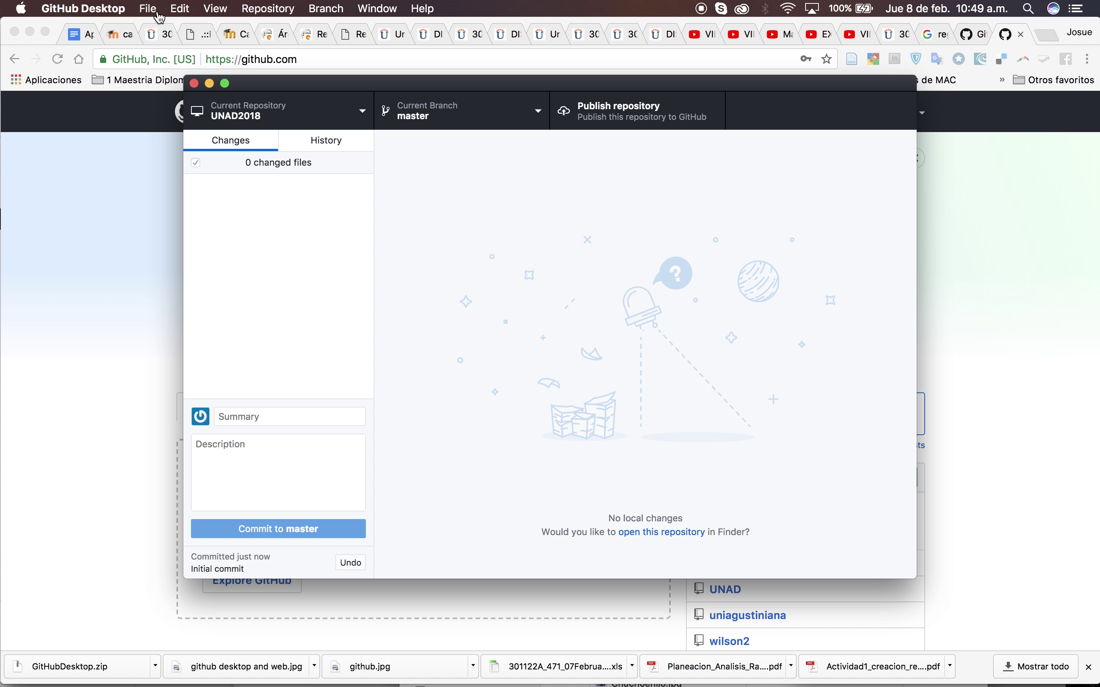
Switch from GitHub Desktop to Finder with Cmd+Tab
{"action": "key", "text": "super+Tab"}
{"action": "key", "text": "super+Tab"}
{"action": "key", "text": "super+Tab"}
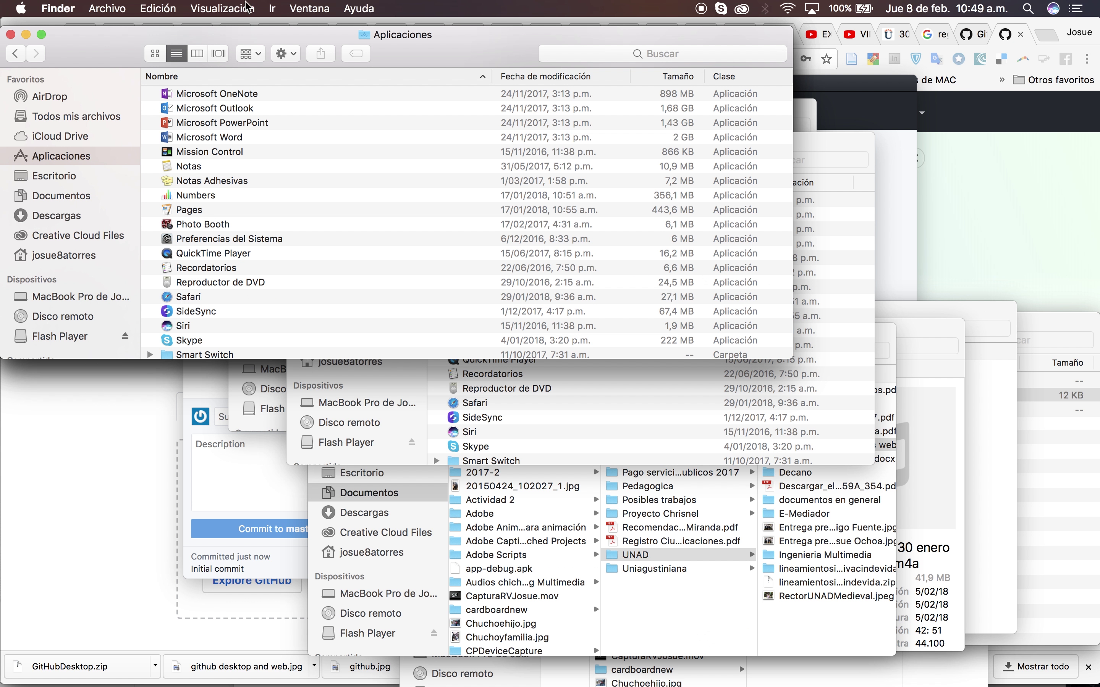
Enlarge Finder and open Documentos › GitHub › UNAD2018, dismissing the context menu and calendar reminder
{"action": "left_click", "coordinate": [72, 196]}
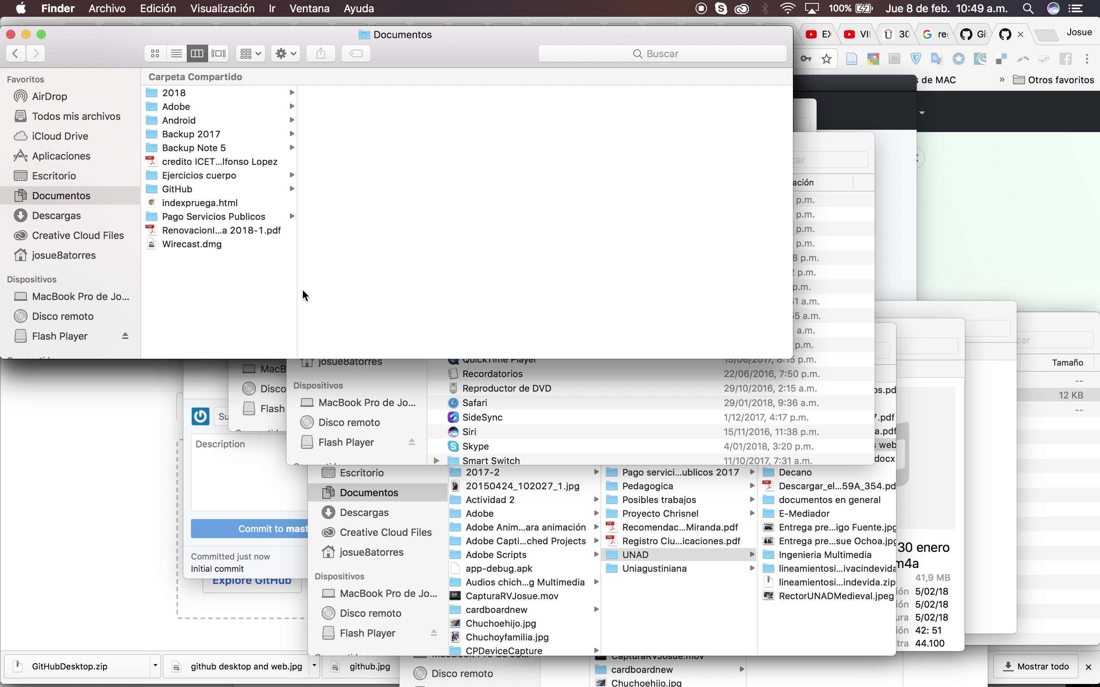
{"action": "left_click_drag", "start_coordinate": [653, 359], "coordinate": [682, 500]}
{"action": "left_click", "coordinate": [220, 95]}
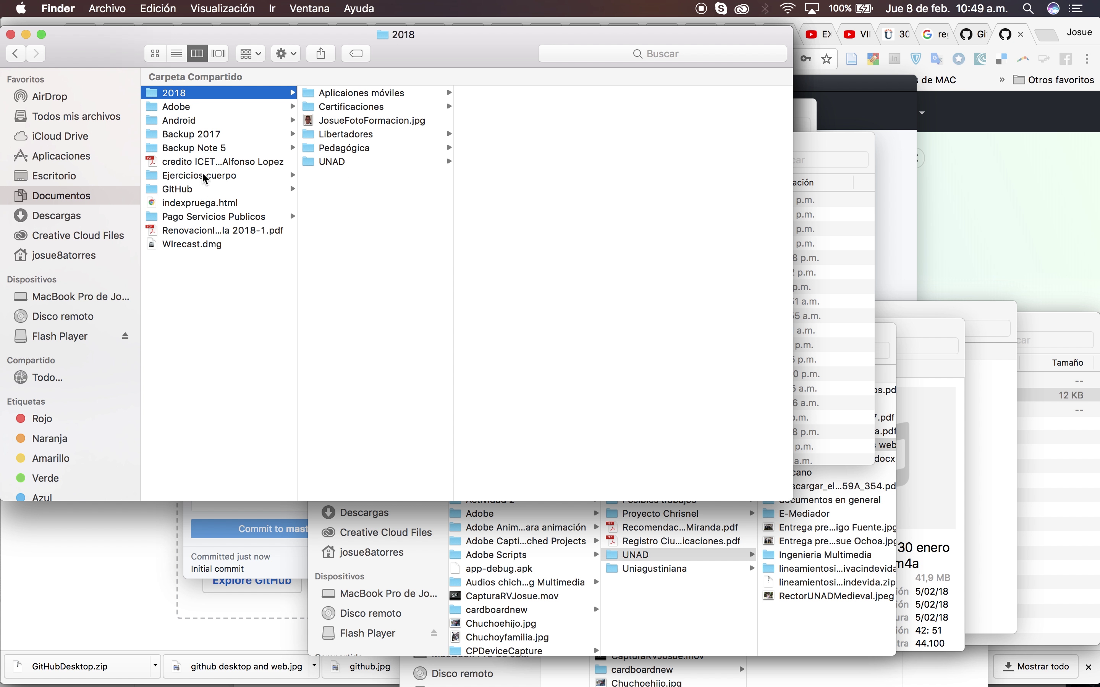
{"action": "left_click", "coordinate": [196, 290]}
{"action": "left_click", "coordinate": [191, 189]}
{"action": "left_click", "coordinate": [359, 92]}
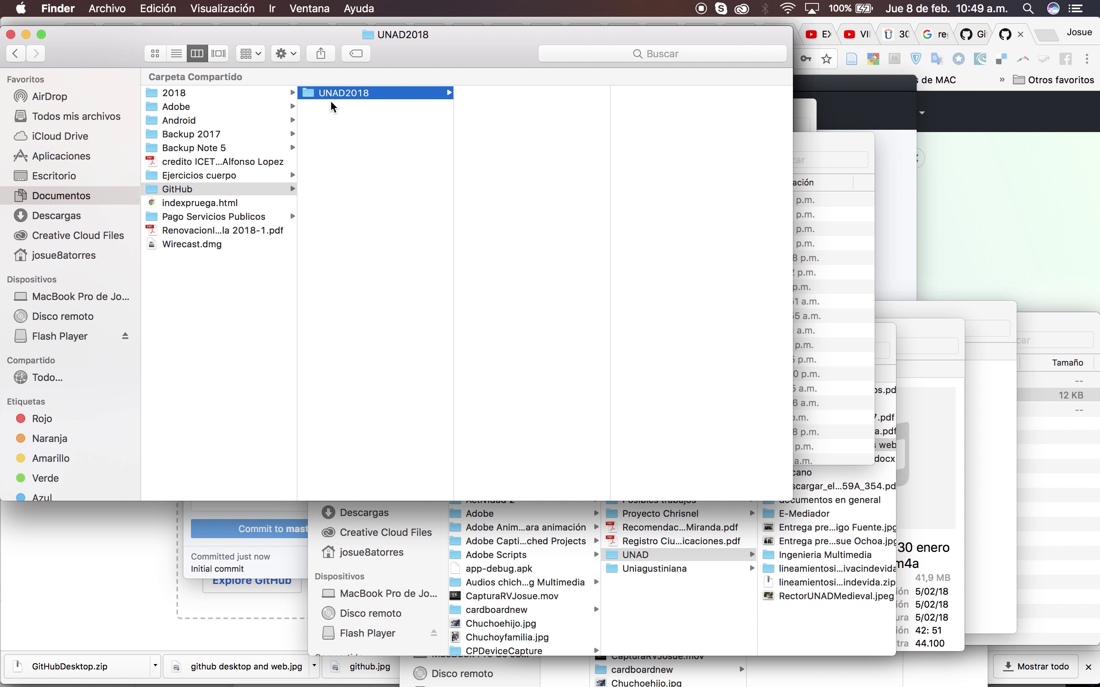
{"action": "right_click", "coordinate": [520, 196]}
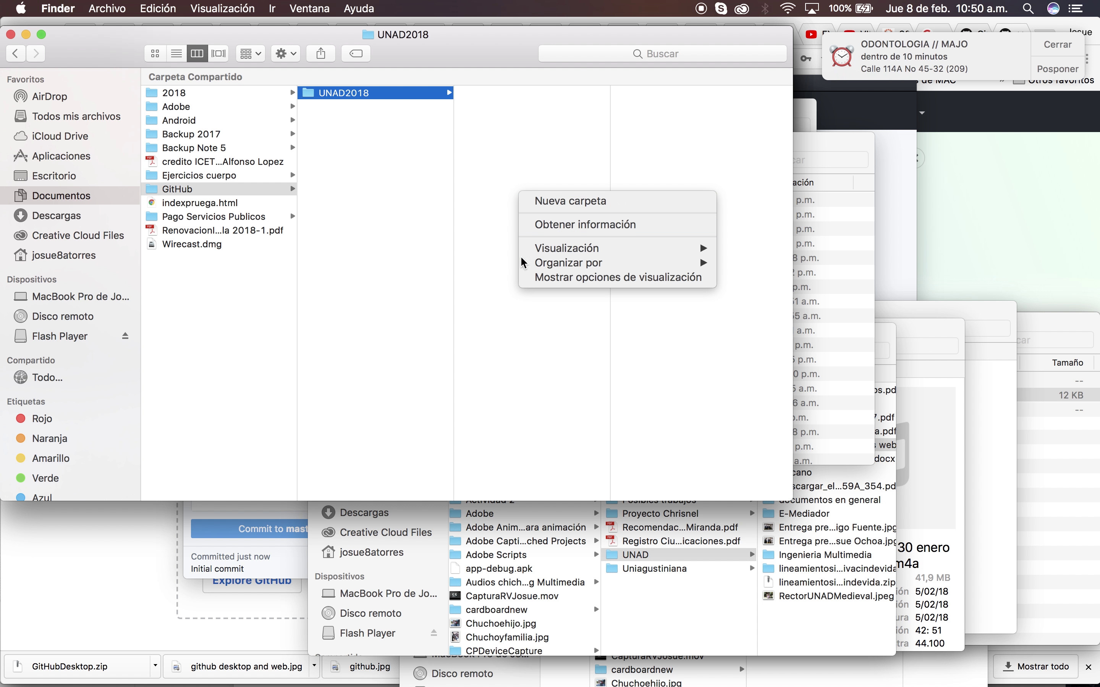
{"action": "left_click", "coordinate": [528, 351]}
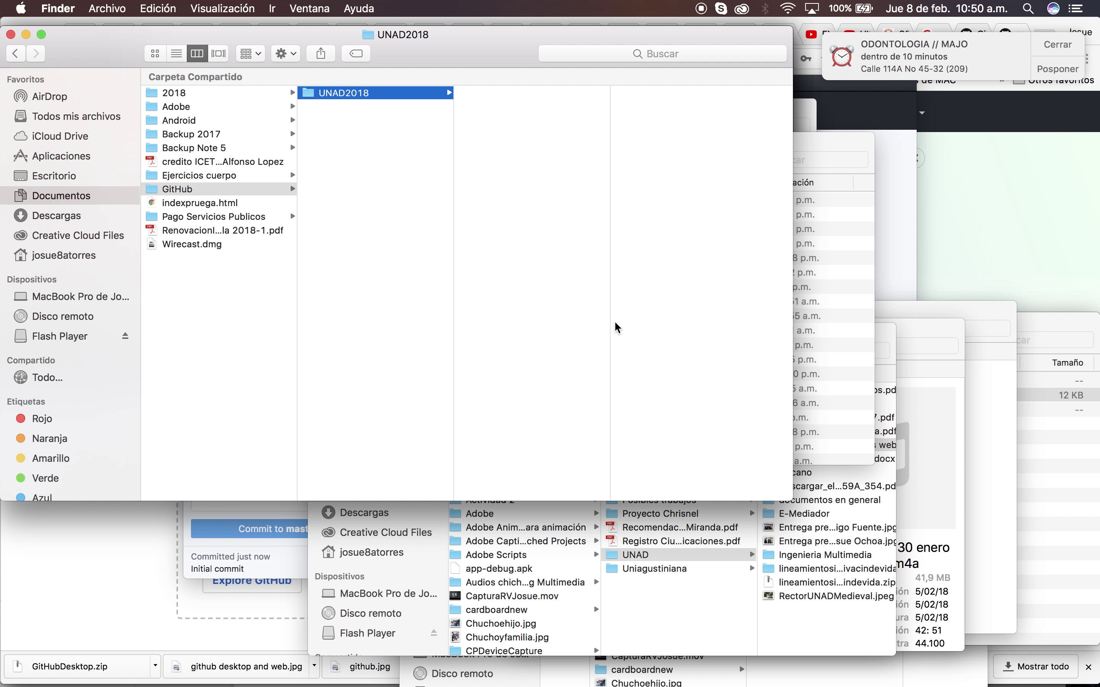
{"action": "left_click", "coordinate": [1060, 44]}
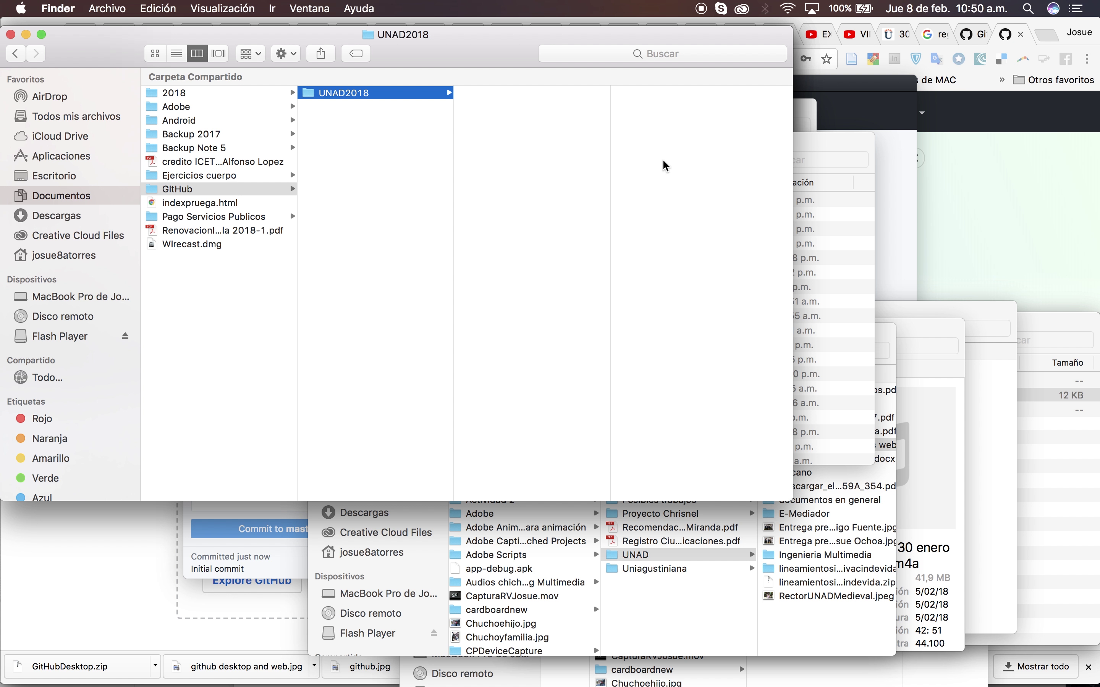
{"action": "key", "text": "super+Tab"}
{"action": "key", "text": "super+Tab"}
{"action": "key", "text": "super+Tab"}
{"action": "key", "text": "super+Tab"}
{"action": "key", "text": "super+Tab"}
{"action": "key", "text": "super+Tab"}
{"action": "key", "text": "super+Tab"}
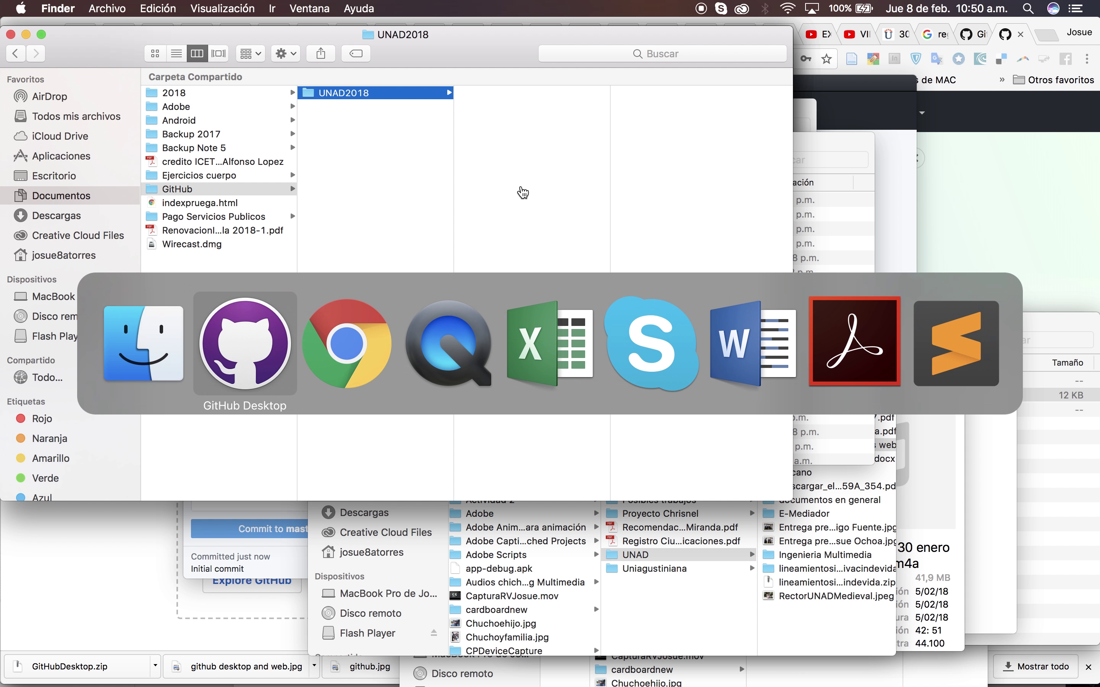
Create a new Sublime Text file and start saving it as index.html in Documents › GitHub › UNAD2018
{"action": "key", "text": "super+Tab"}
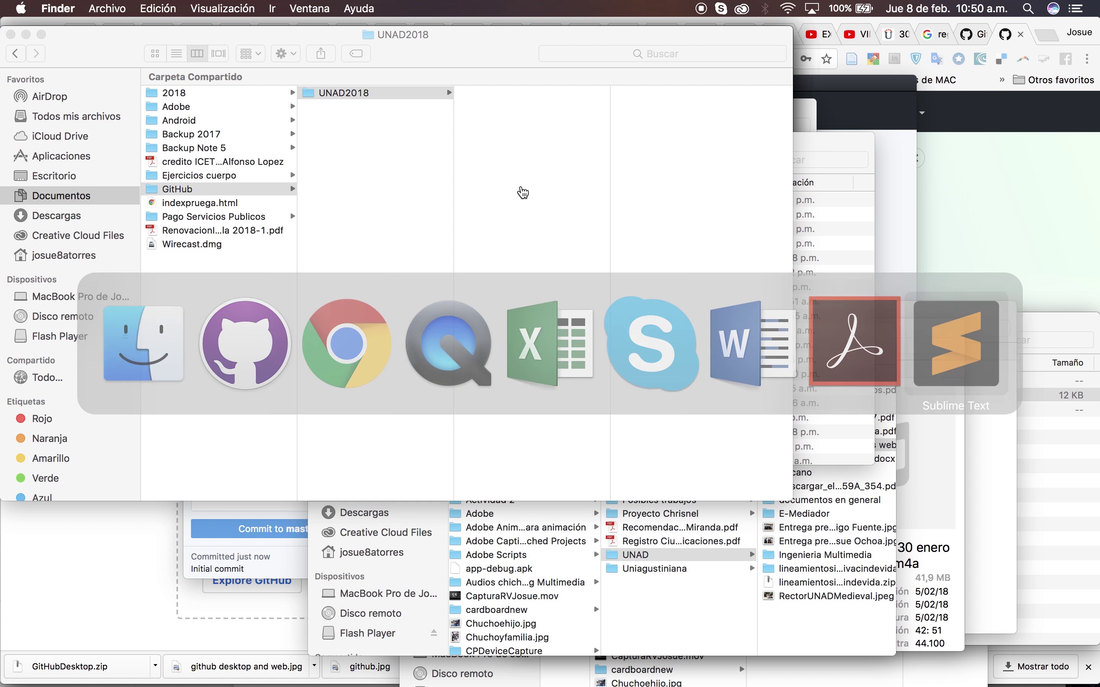
{"action": "key", "text": "super+n"}
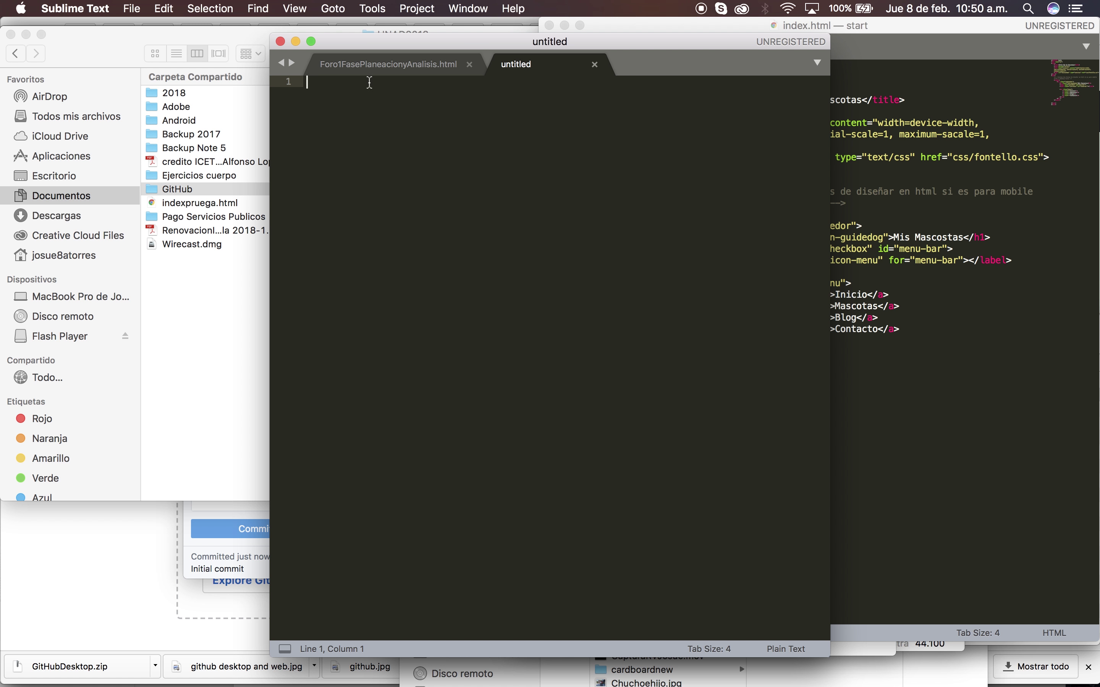
{"action": "left_click", "coordinate": [132, 9]}
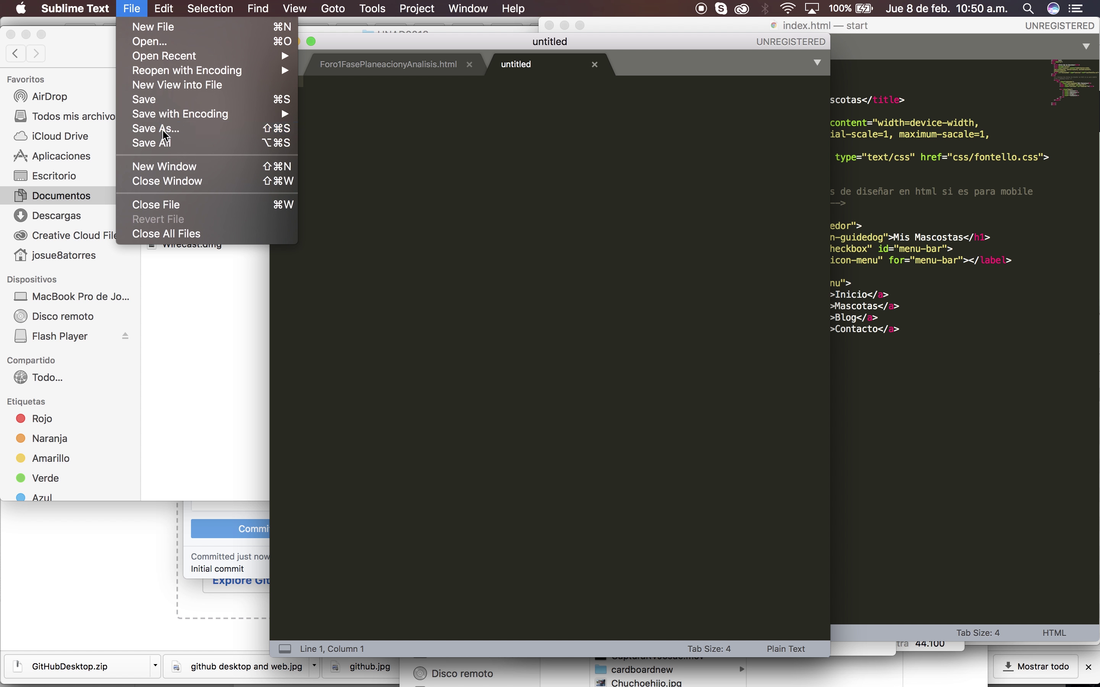
{"action": "left_click", "coordinate": [172, 99]}
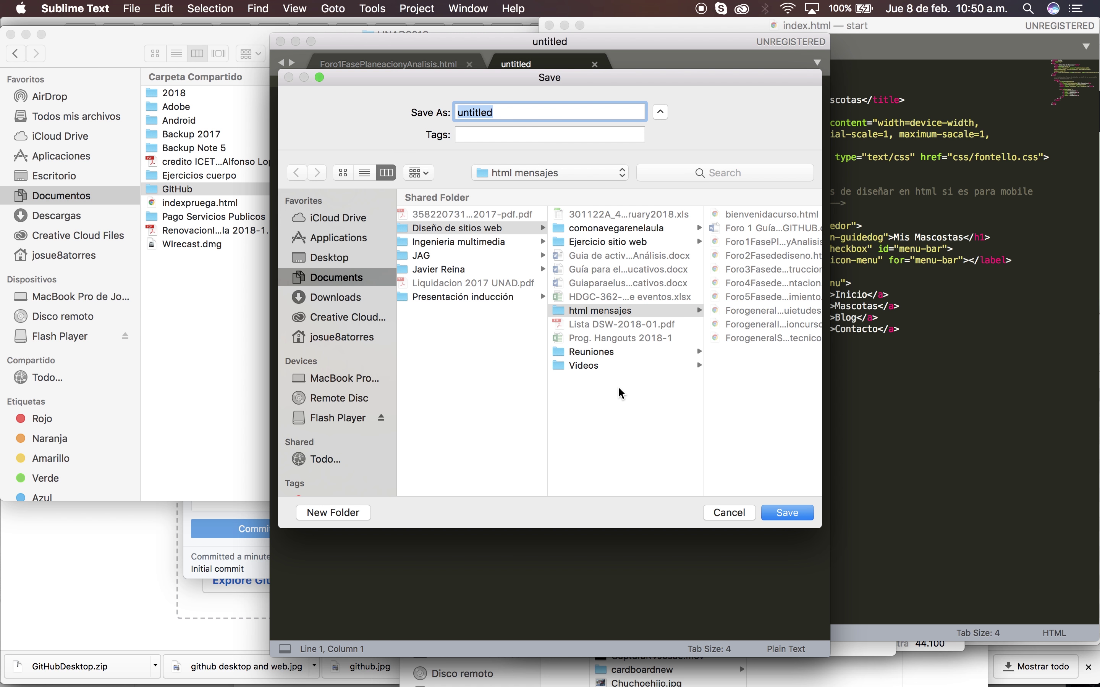
{"action": "left_click", "coordinate": [344, 282]}
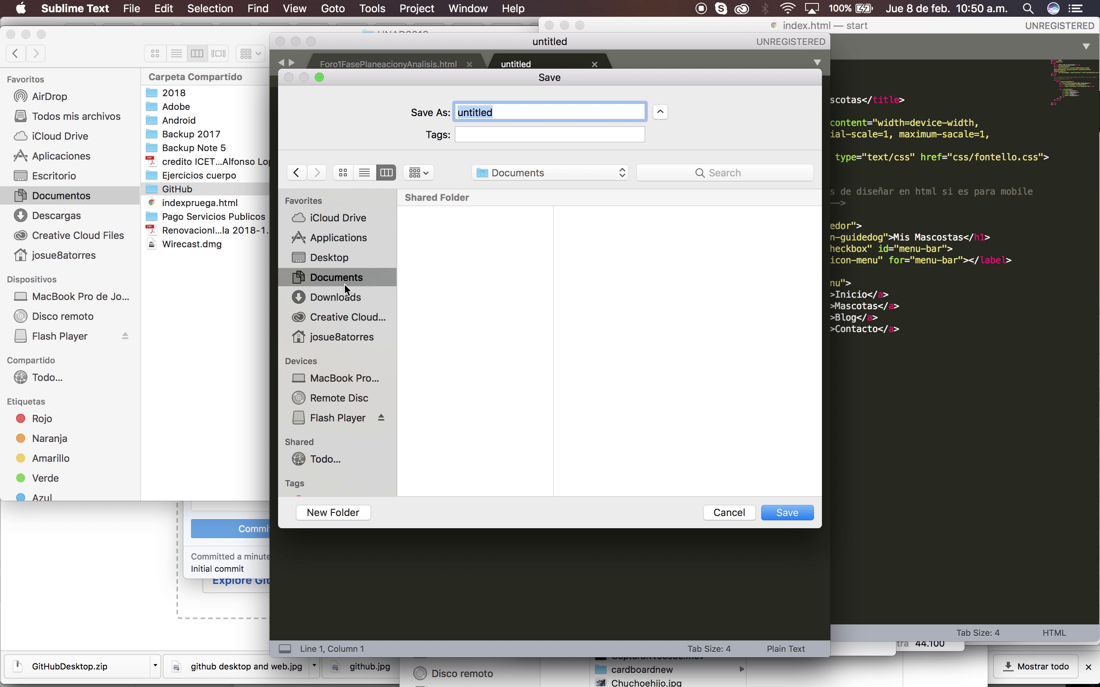
{"action": "left_click", "coordinate": [336, 298]}
{"action": "left_click", "coordinate": [335, 279]}
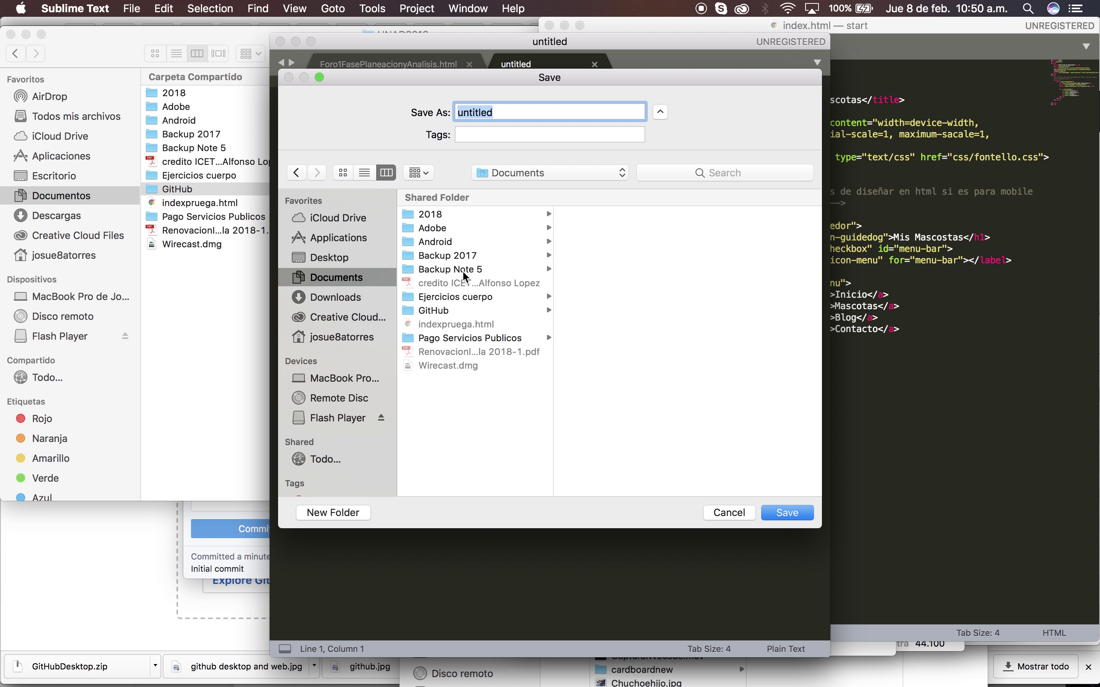
{"action": "left_click", "coordinate": [432, 311]}
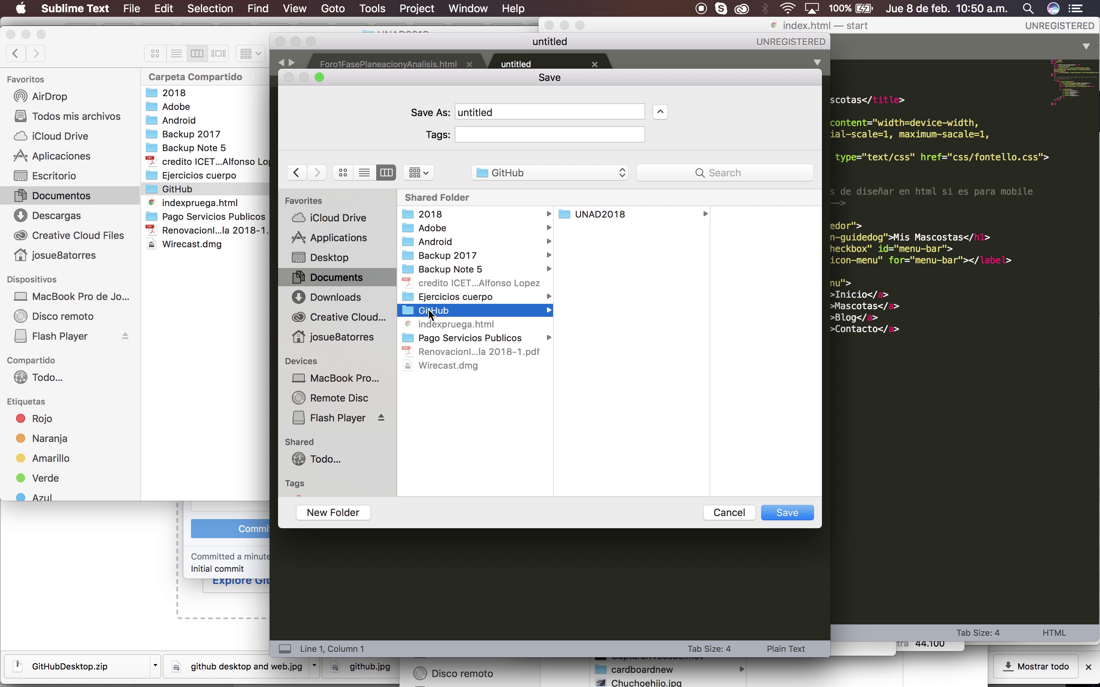
{"action": "left_click", "coordinate": [601, 215]}
{"action": "double_click", "coordinate": [526, 117]}
{"action": "type", "text": "index.html"}
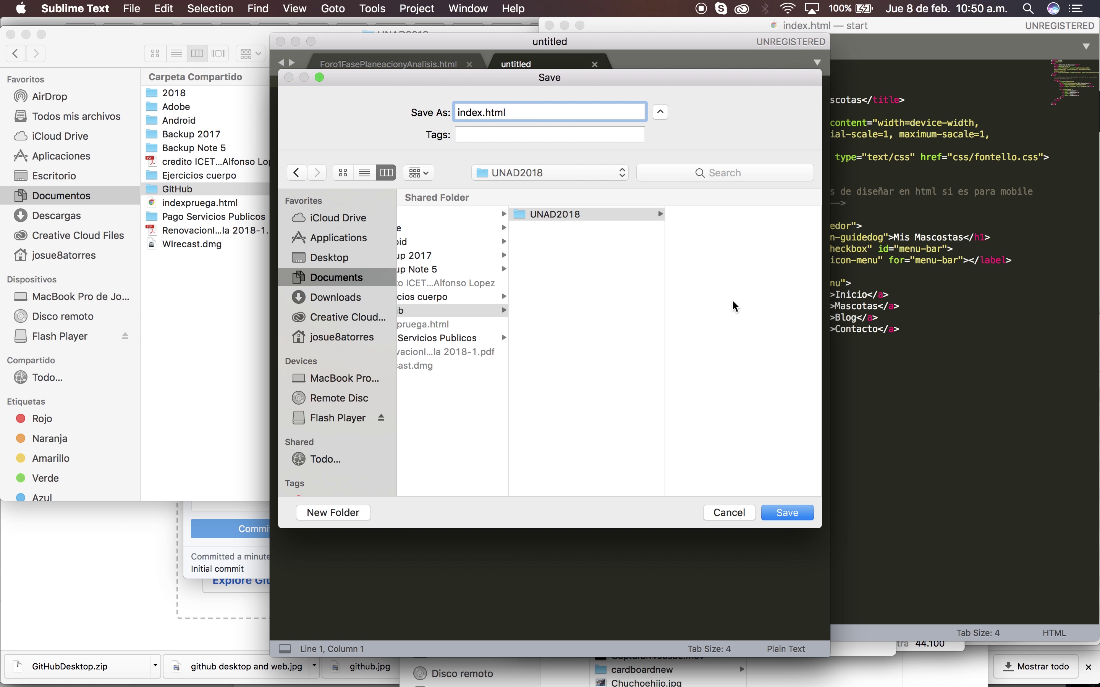
Save as index.html and write an HTML5 page titled 'Mi primer HTML' with 'Hola mundo' in the body
{"action": "left_click", "coordinate": [785, 514]}
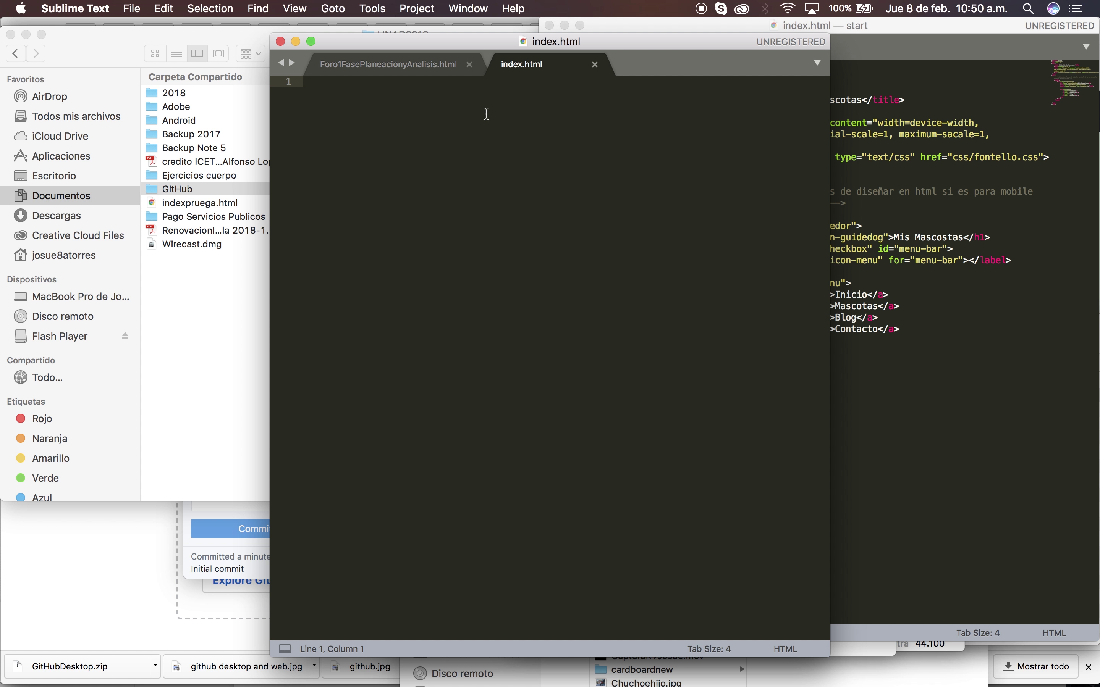
{"action": "type", "text": "html"}
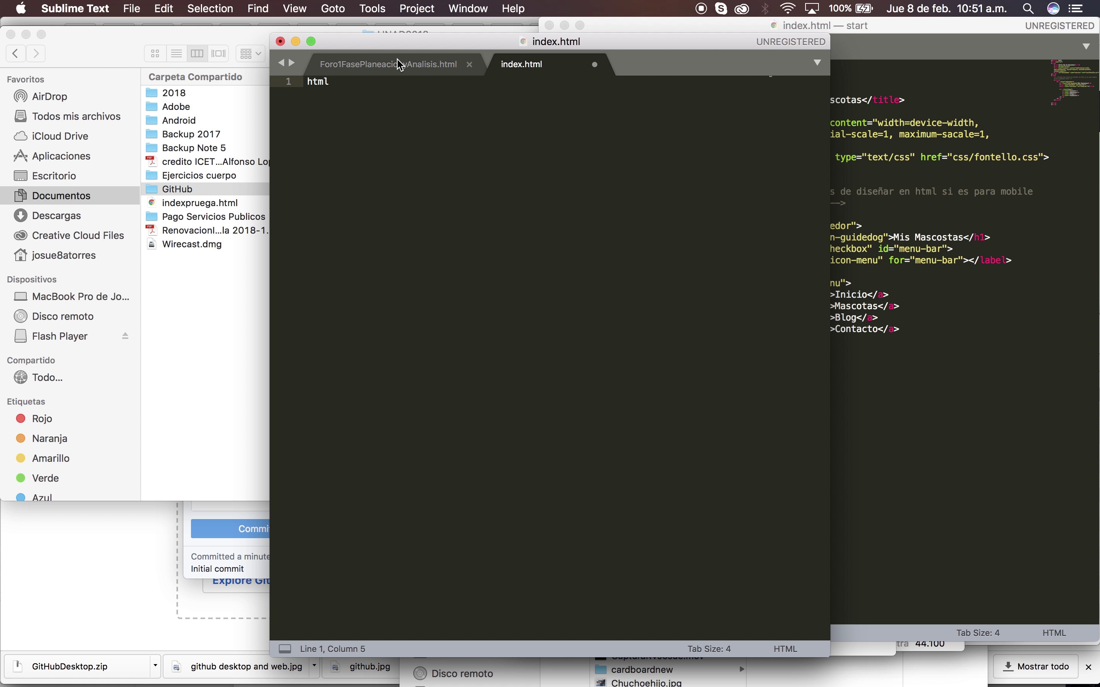
{"action": "key", "text": "Tab"}
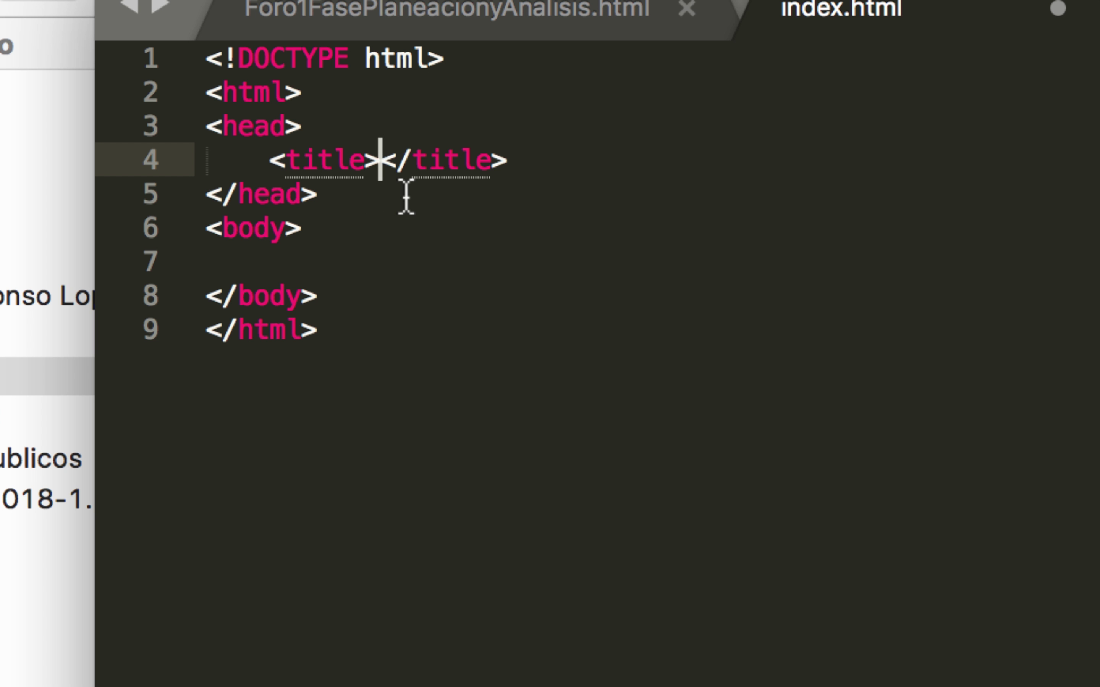
{"action": "type", "text": "Mi prim"}
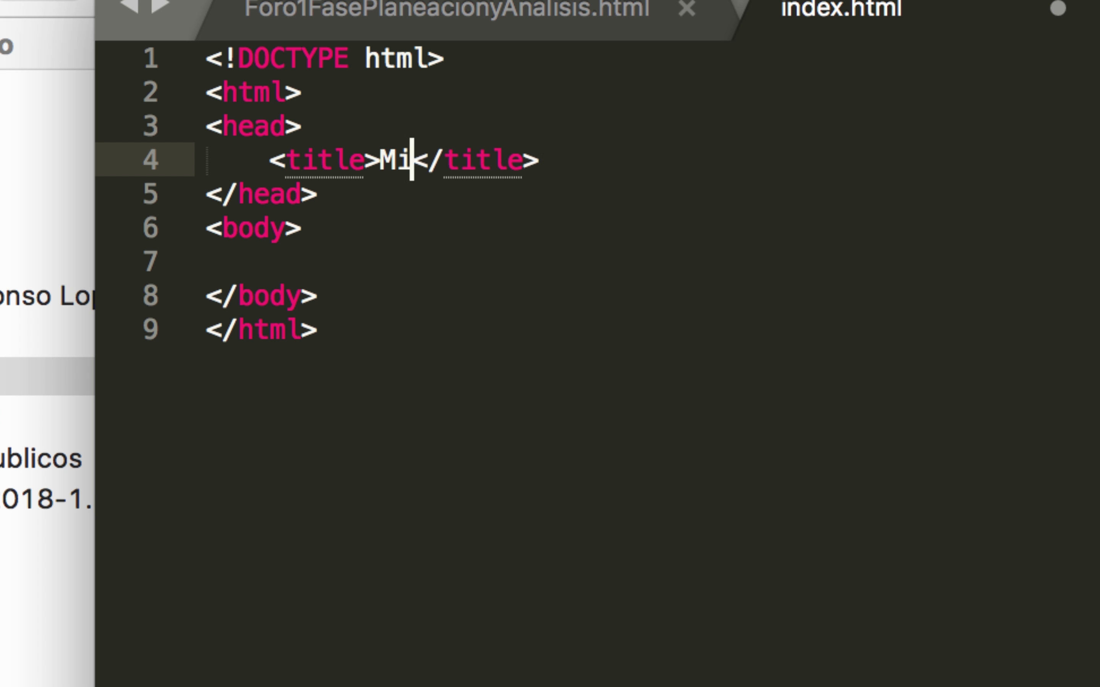
{"action": "type", "text": "er HTML"}
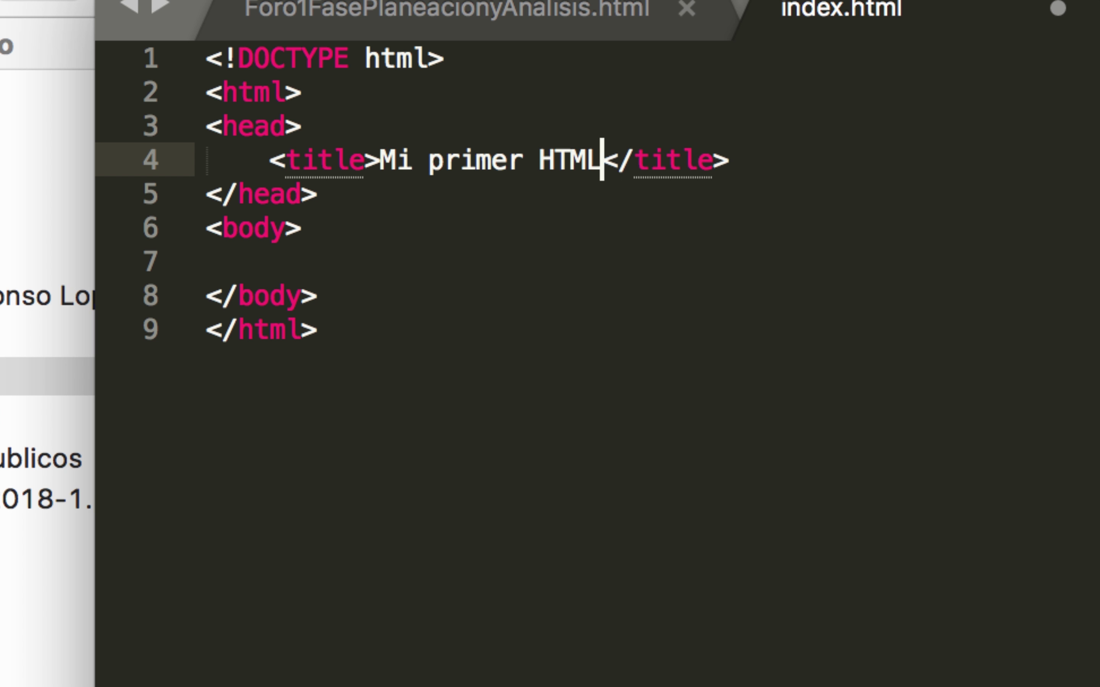
{"action": "left_click", "coordinate": [327, 263]}
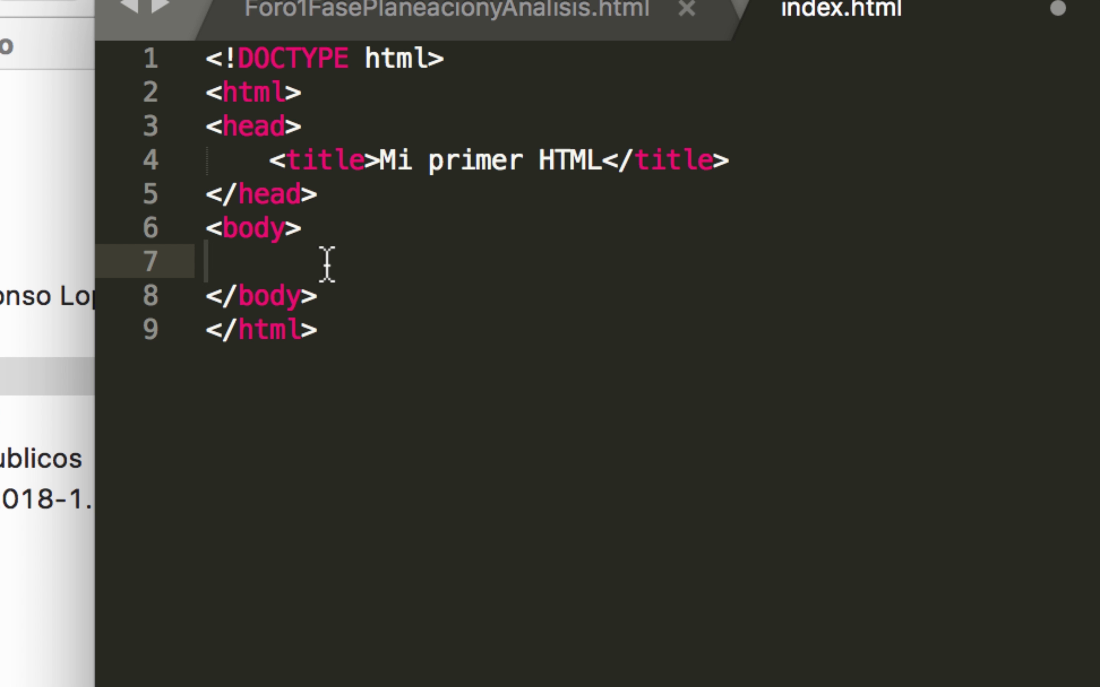
{"action": "type", "text": "Hola mundo"}
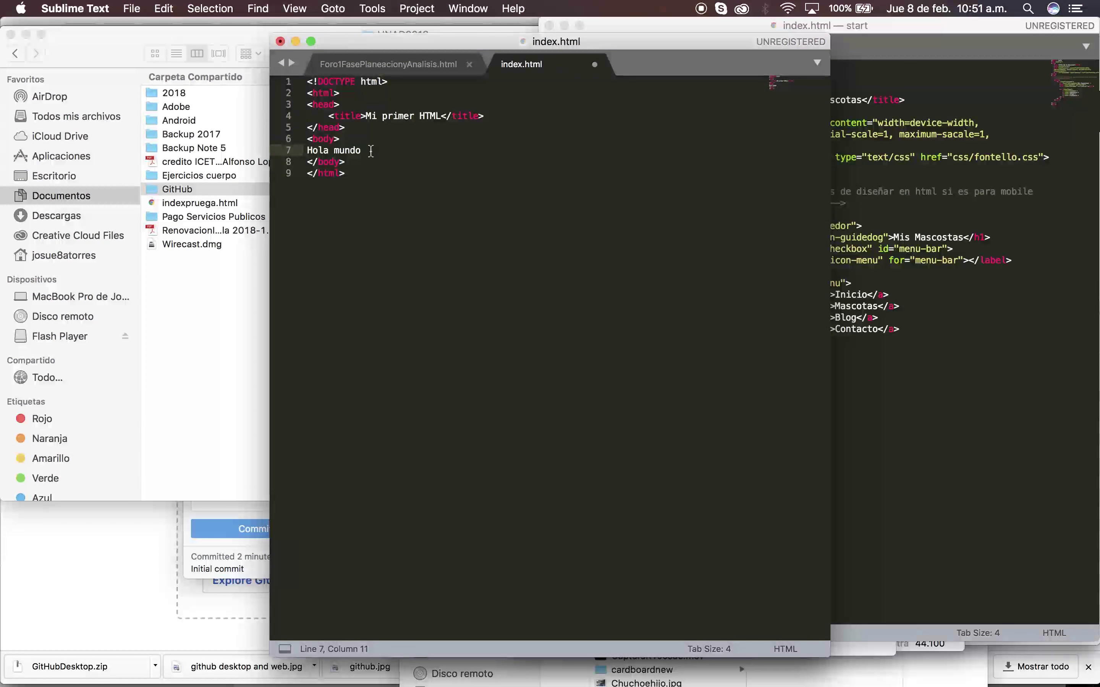
Save the updated index.html from the File menu and switch applications
{"action": "left_click", "coordinate": [133, 9]}
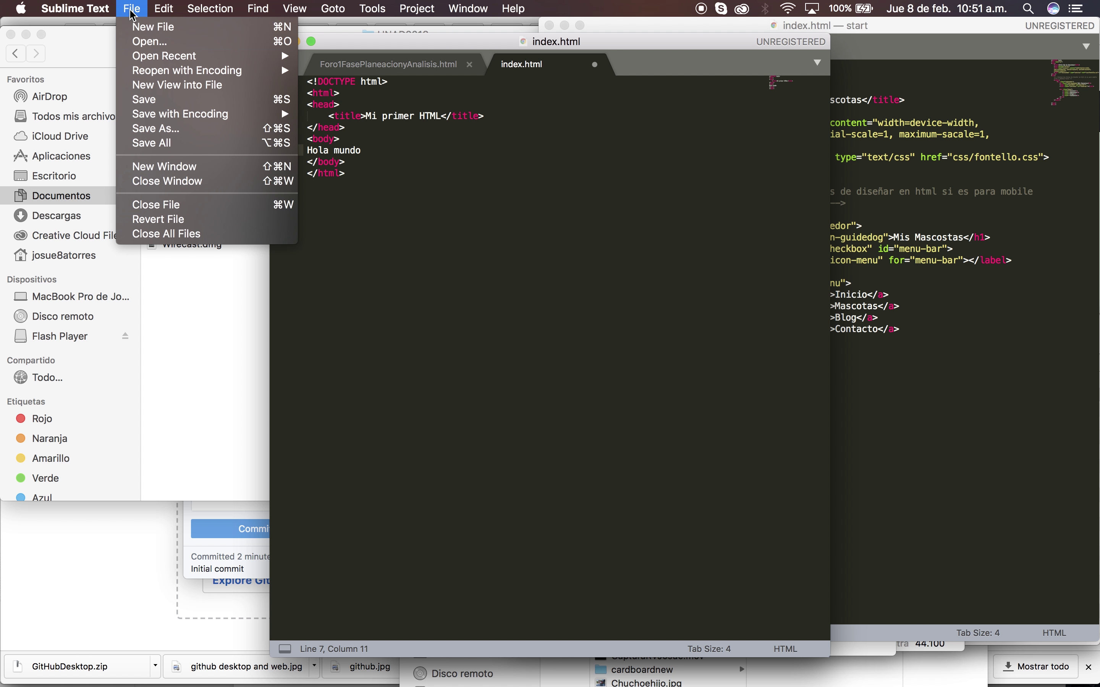
{"action": "left_click", "coordinate": [155, 107]}
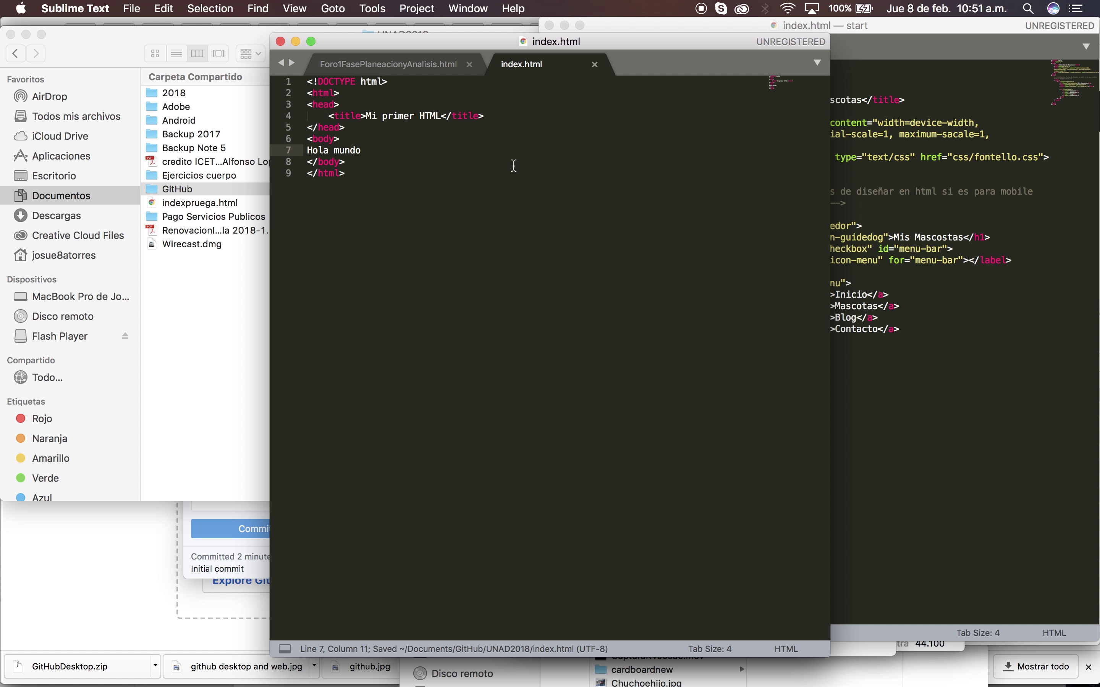
{"action": "key", "text": "super+Tab"}
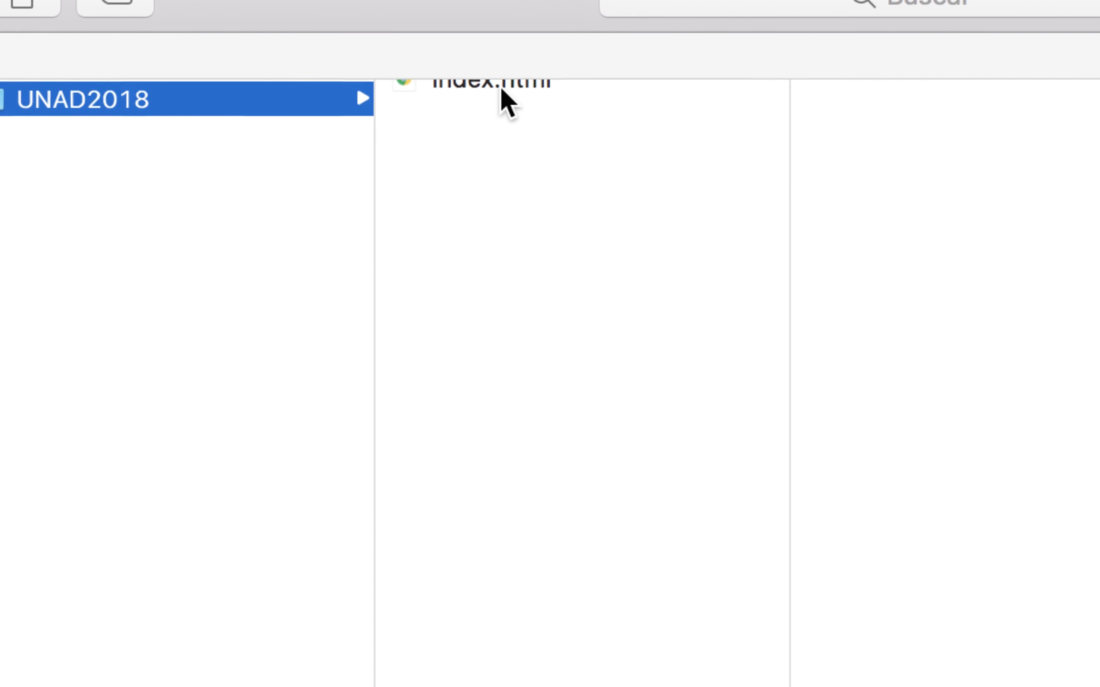
Switch back to GitHub Desktop to see index.html's nine new lines listed as changes
{"action": "key", "text": "super+Tab"}
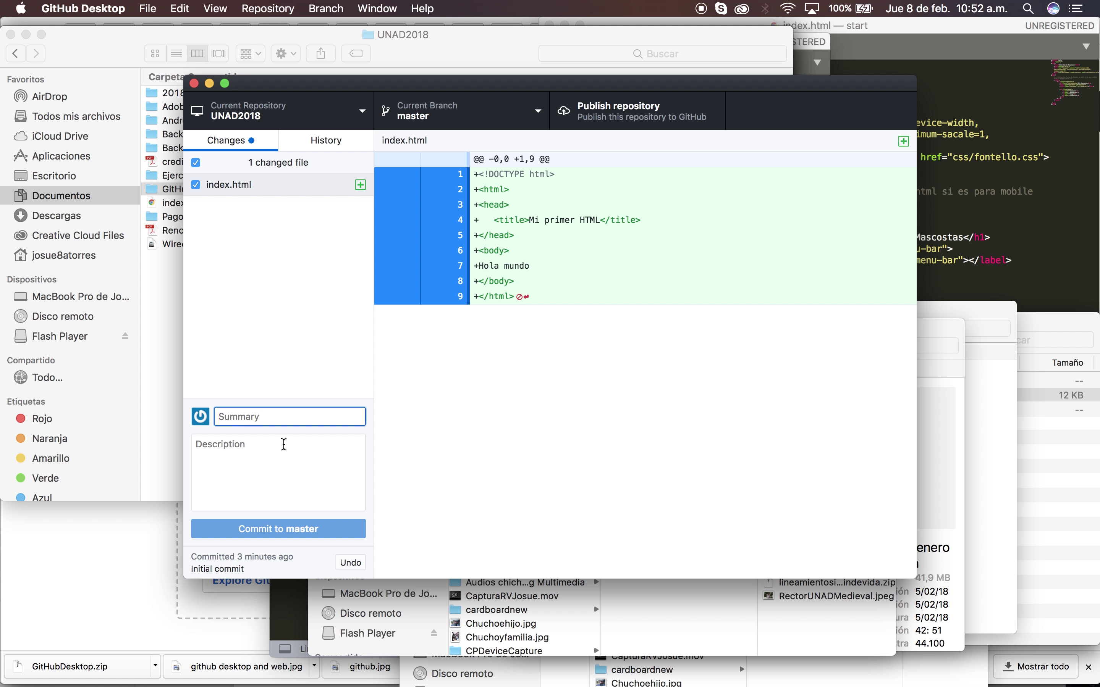
Commit index.html to master as Cambio1, described 'Inicialización de mi html'
{"action": "left_click", "coordinate": [540, 243]}
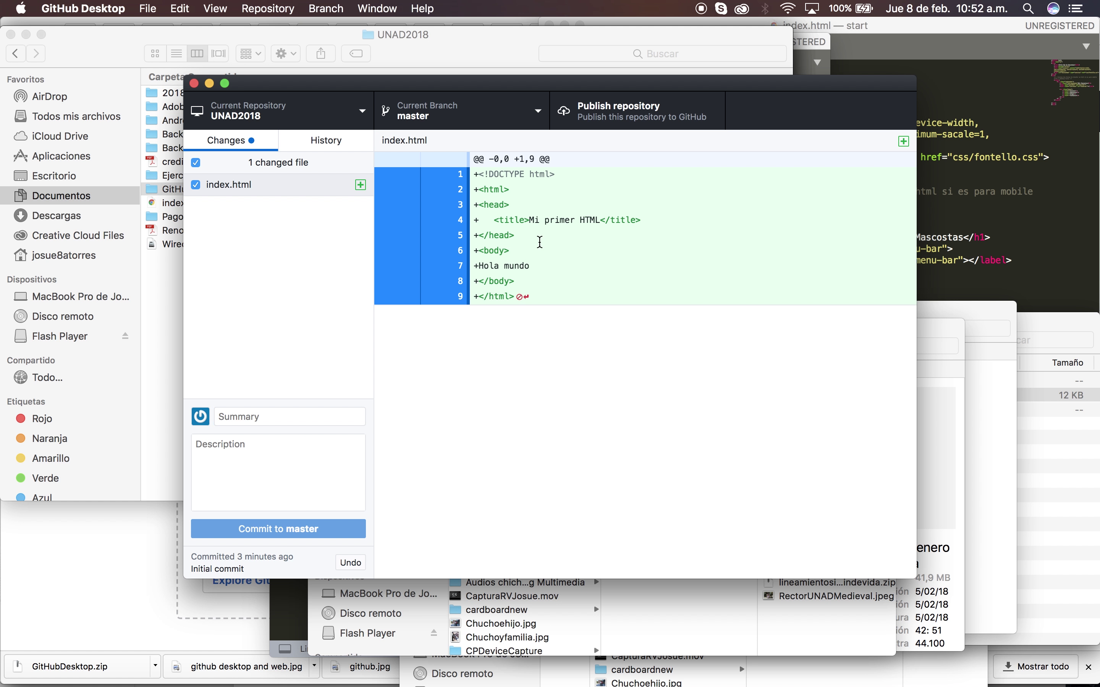
{"action": "double_click", "coordinate": [536, 240]}
{"action": "left_click", "coordinate": [397, 149]}
{"action": "left_click", "coordinate": [298, 415]}
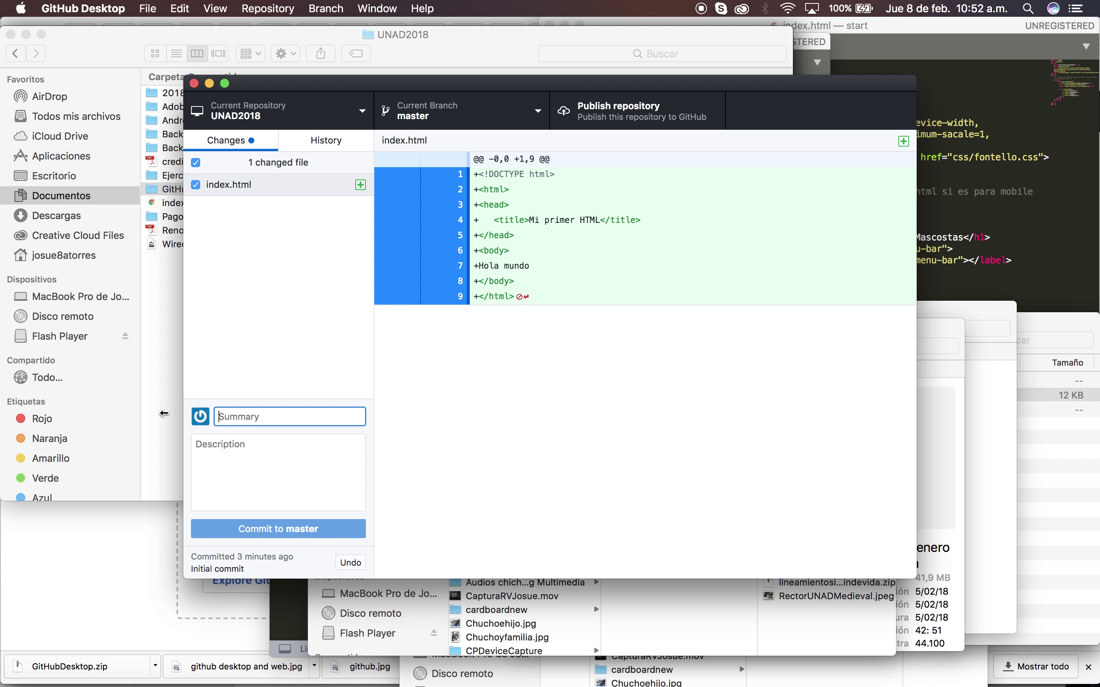
{"action": "type", "text": "Cambio1"}
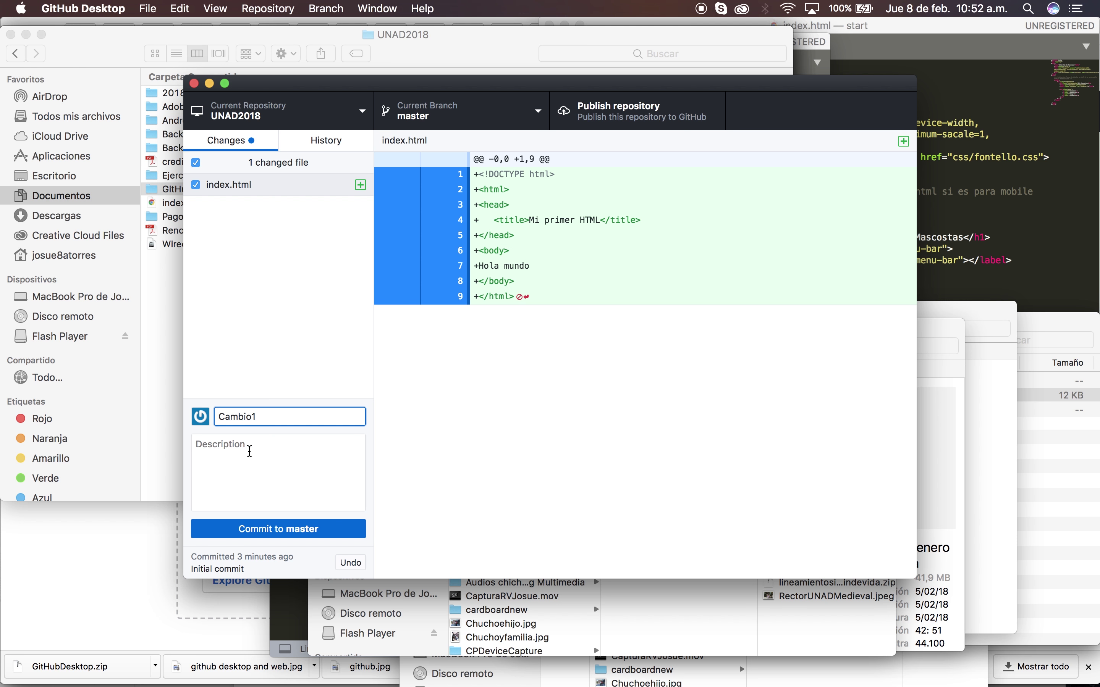
{"action": "left_click", "coordinate": [251, 451]}
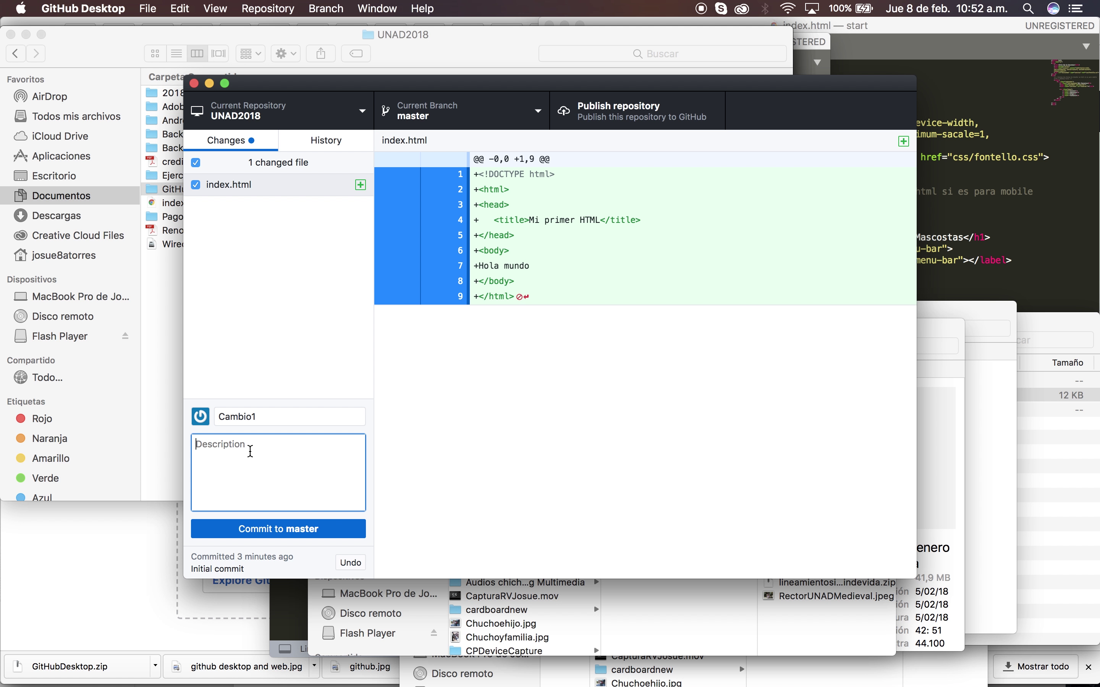
{"action": "type", "text": "Inicializaciñon"}
{"action": "key", "text": "BackSpace"}
{"action": "key", "text": "BackSpace"}
{"action": "type", "text": "n de mi htm"}
{"action": "left_click", "coordinate": [262, 534]}
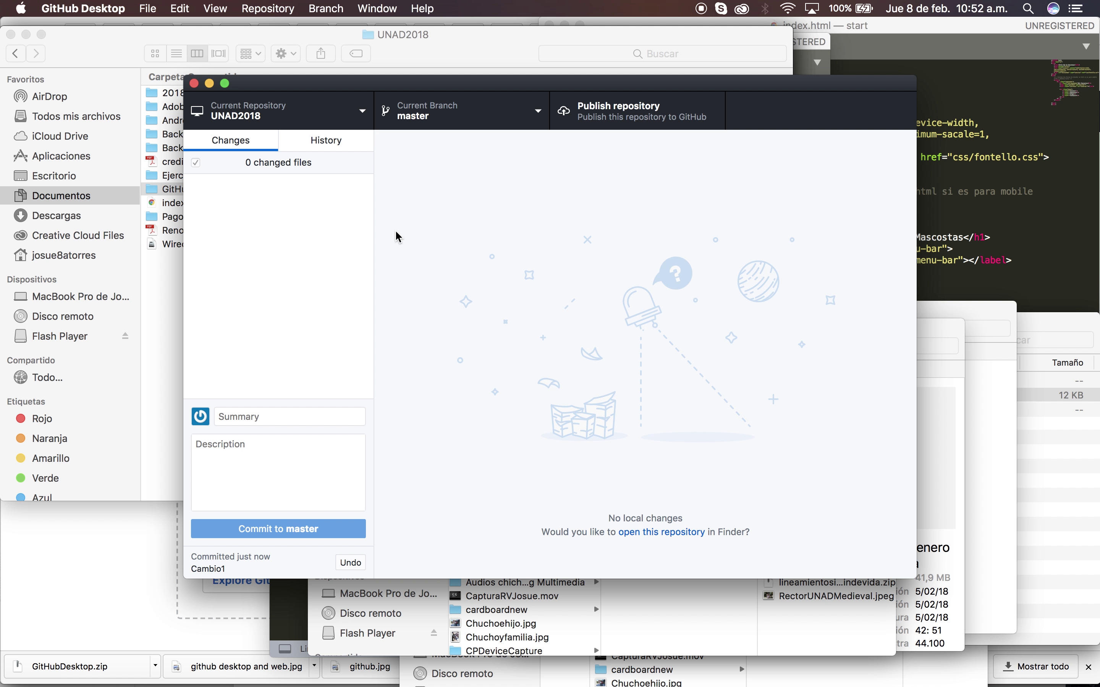
{"action": "key", "text": "super+Tab"}
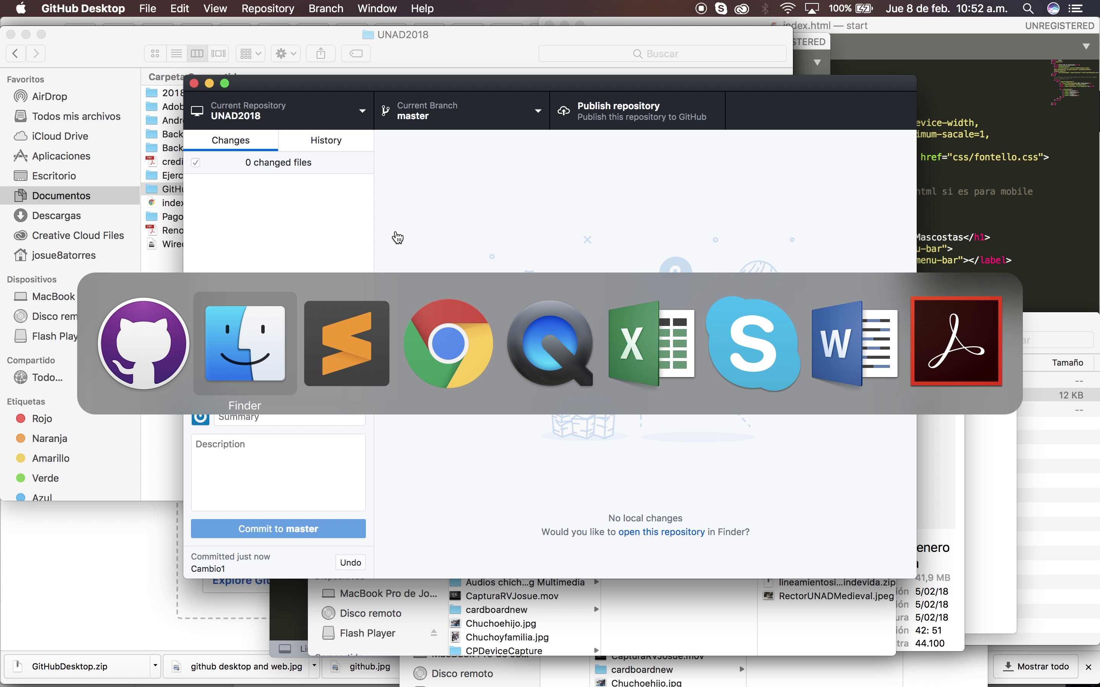
In Chrome, go to Your profile on github.com to list the account's repositories, including UNAD
{"action": "key", "text": "super+Tab"}
{"action": "key", "text": "super+Tab"}
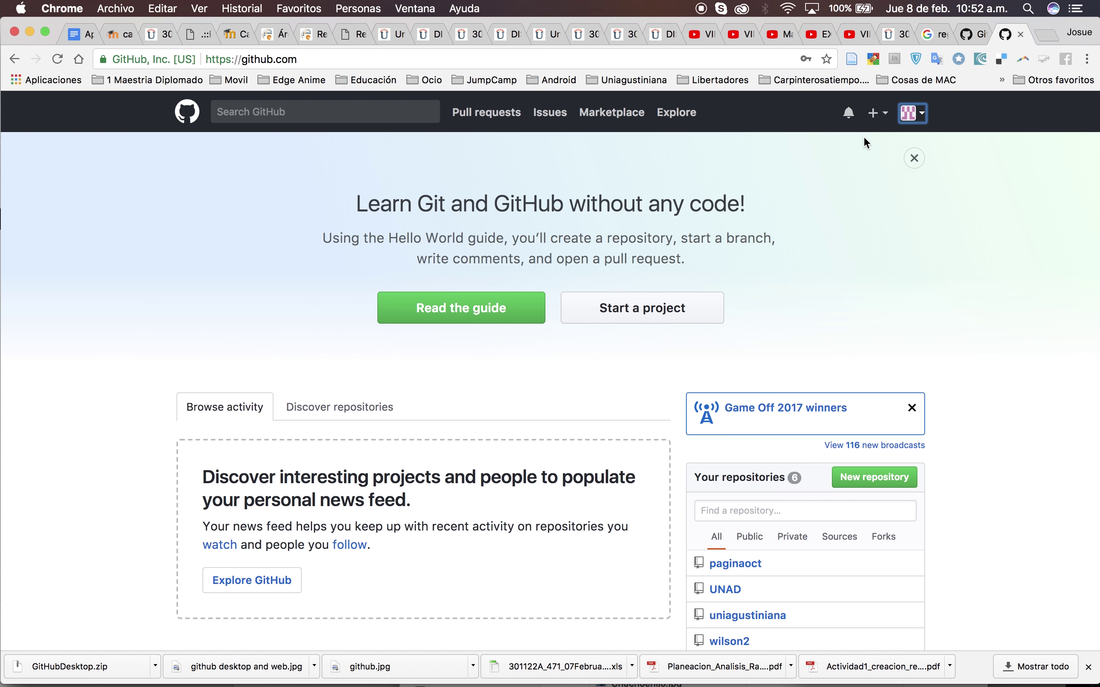
{"action": "left_click", "coordinate": [916, 113]}
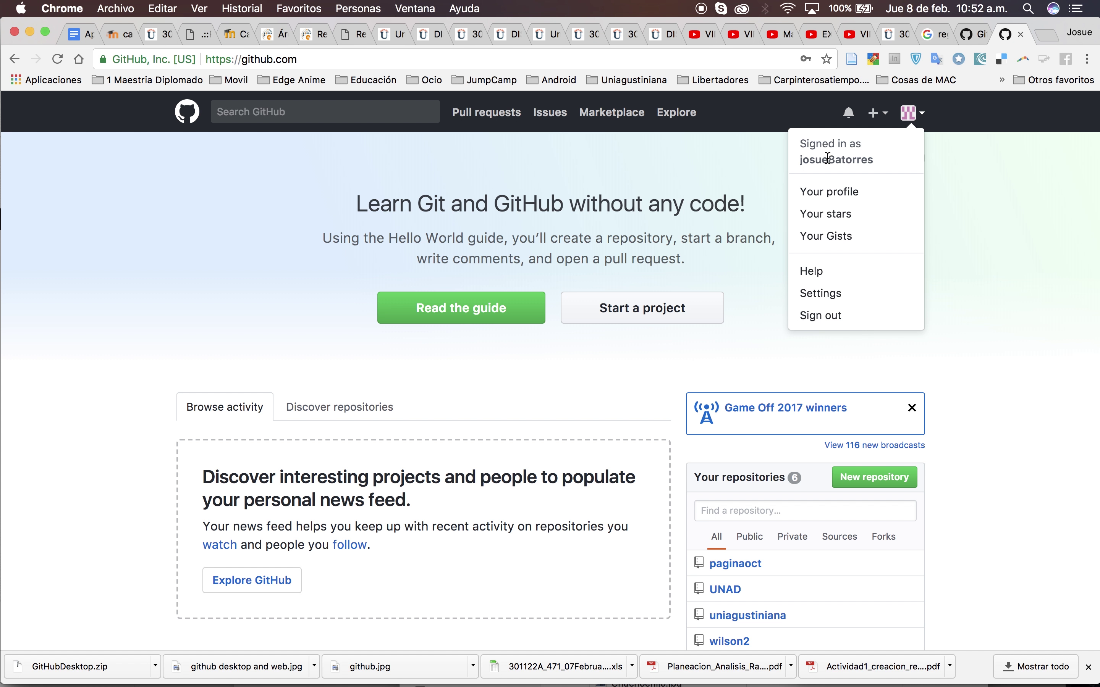
{"action": "left_click", "coordinate": [756, 121]}
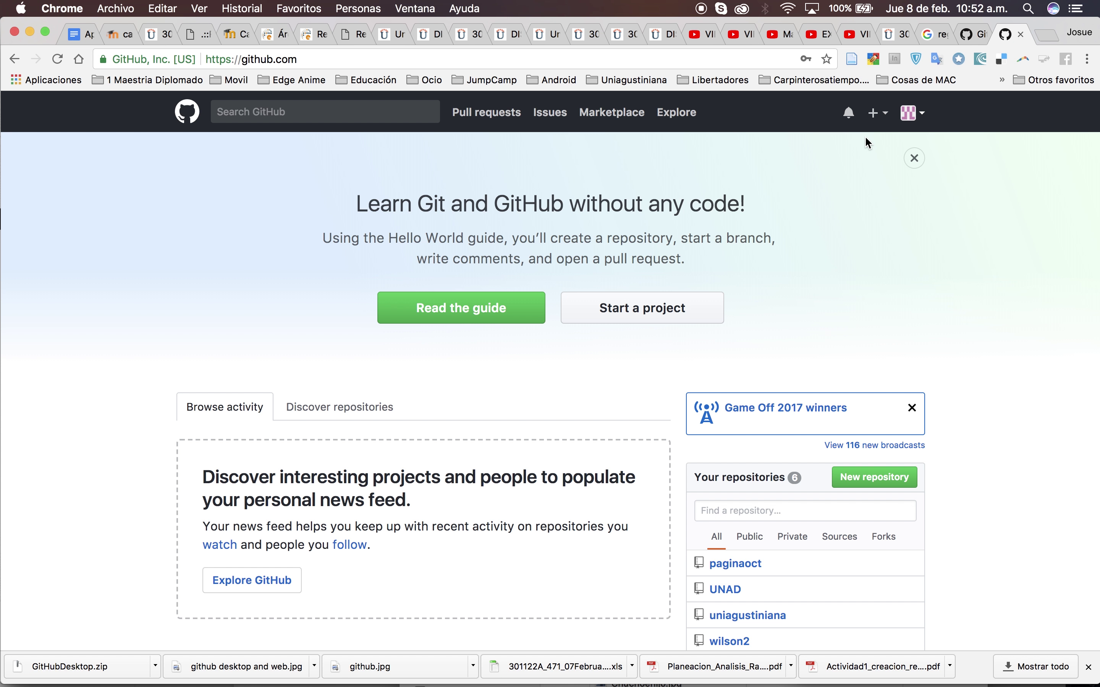
{"action": "left_click", "coordinate": [886, 121]}
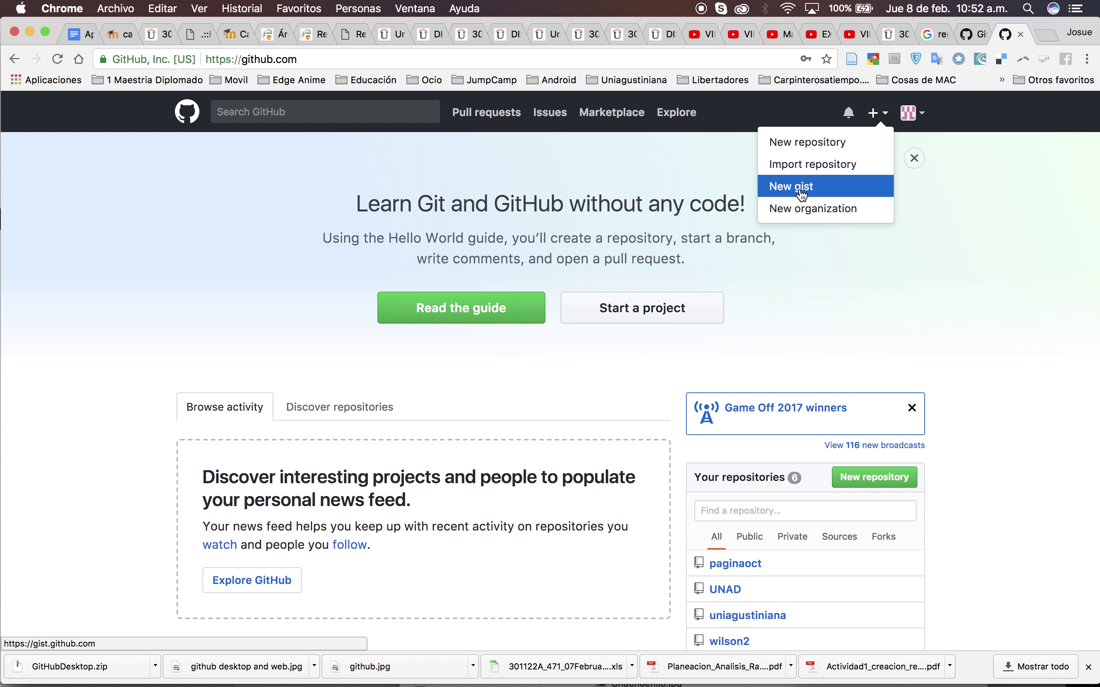
{"action": "left_click", "coordinate": [961, 273]}
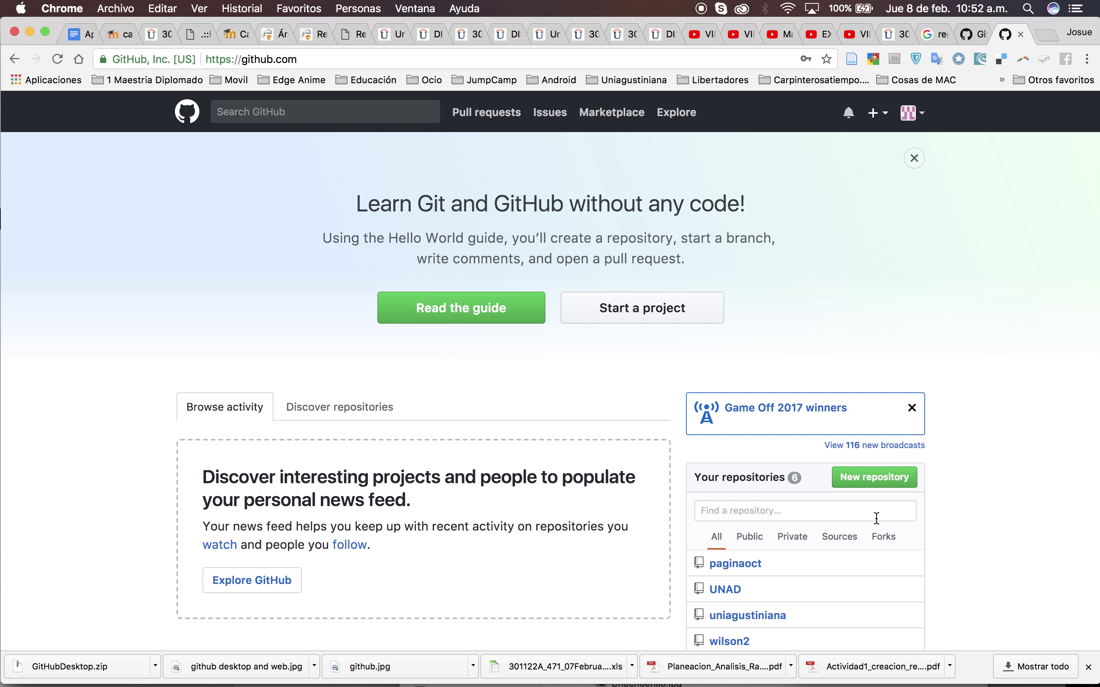
{"action": "scroll", "coordinate": [876, 519], "scroll_direction": "down", "scroll_amount": 4}
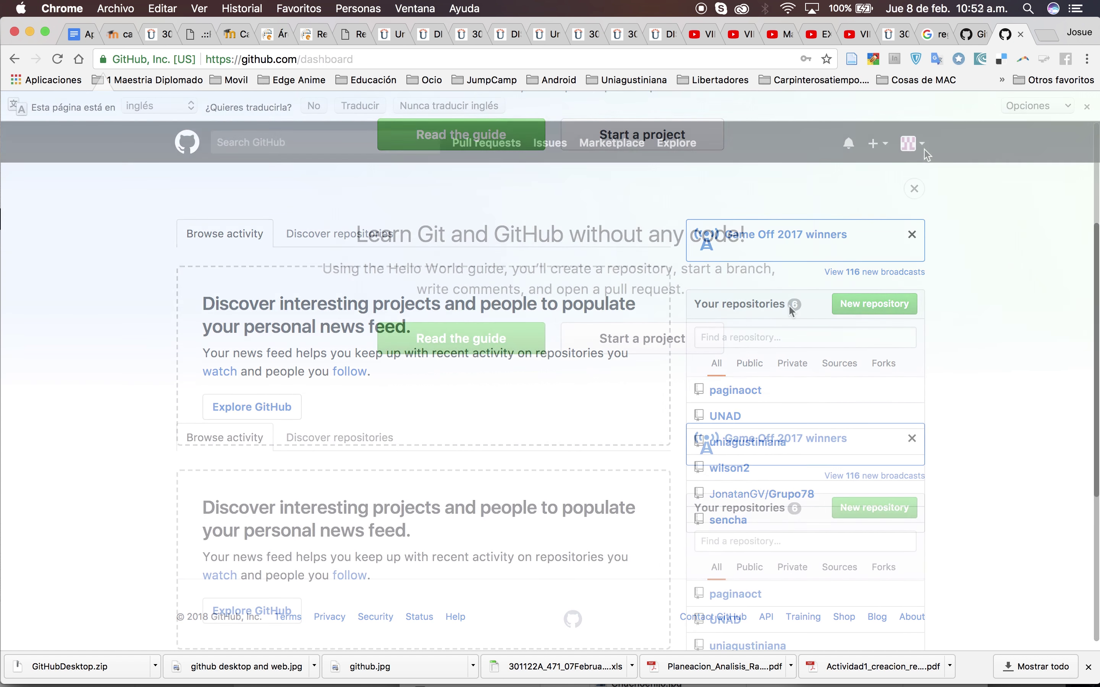
{"action": "left_click", "coordinate": [911, 143]}
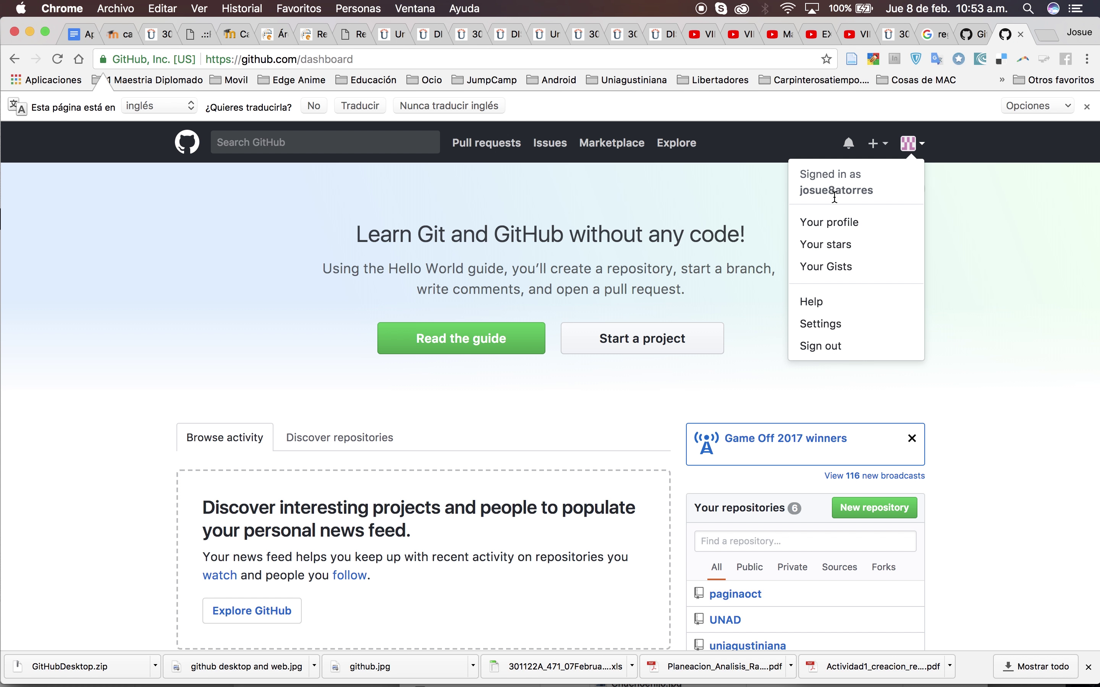
{"action": "left_click", "coordinate": [831, 229]}
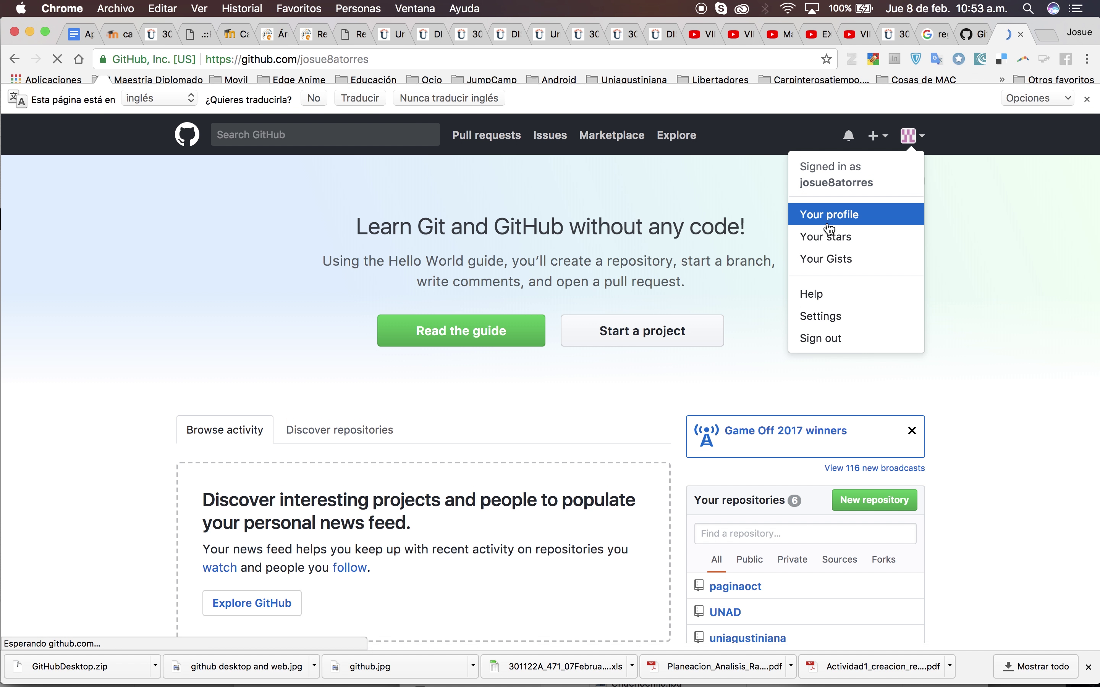
{"action": "scroll", "coordinate": [453, 519], "scroll_direction": "down", "scroll_amount": 2}
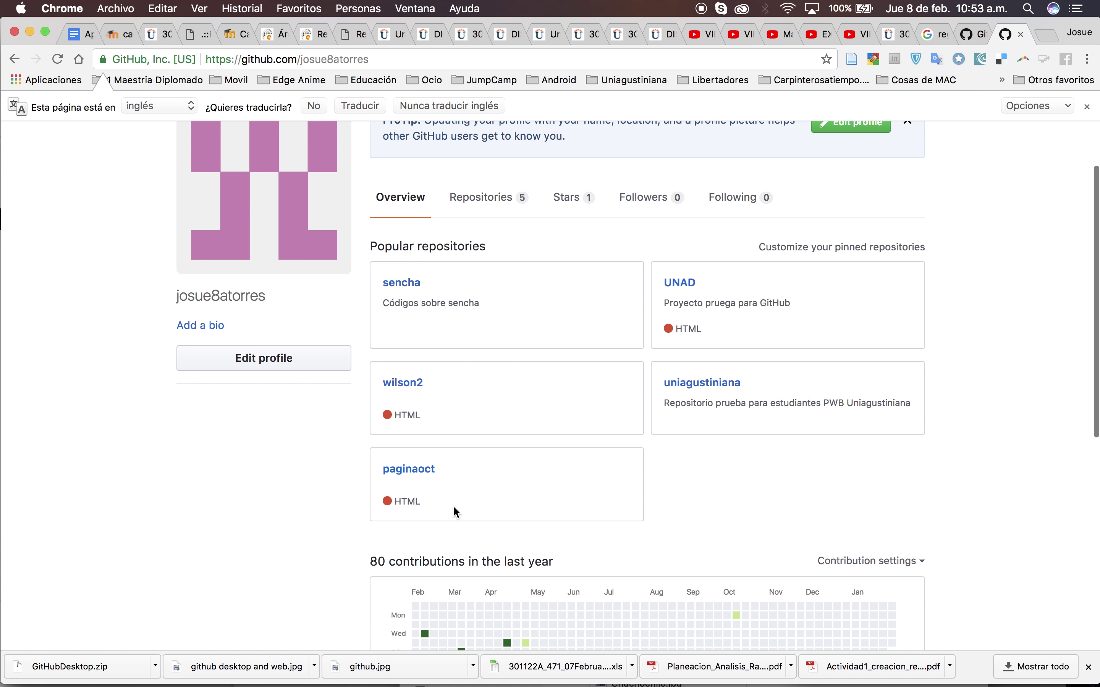
{"action": "scroll", "coordinate": [543, 549], "scroll_direction": "down", "scroll_amount": 6}
Publish UNAD2018 to GitHub.com, keeping its name and the description 'Repositorio prueba DSW'
{"action": "scroll", "coordinate": [544, 549], "scroll_direction": "up", "scroll_amount": 8}
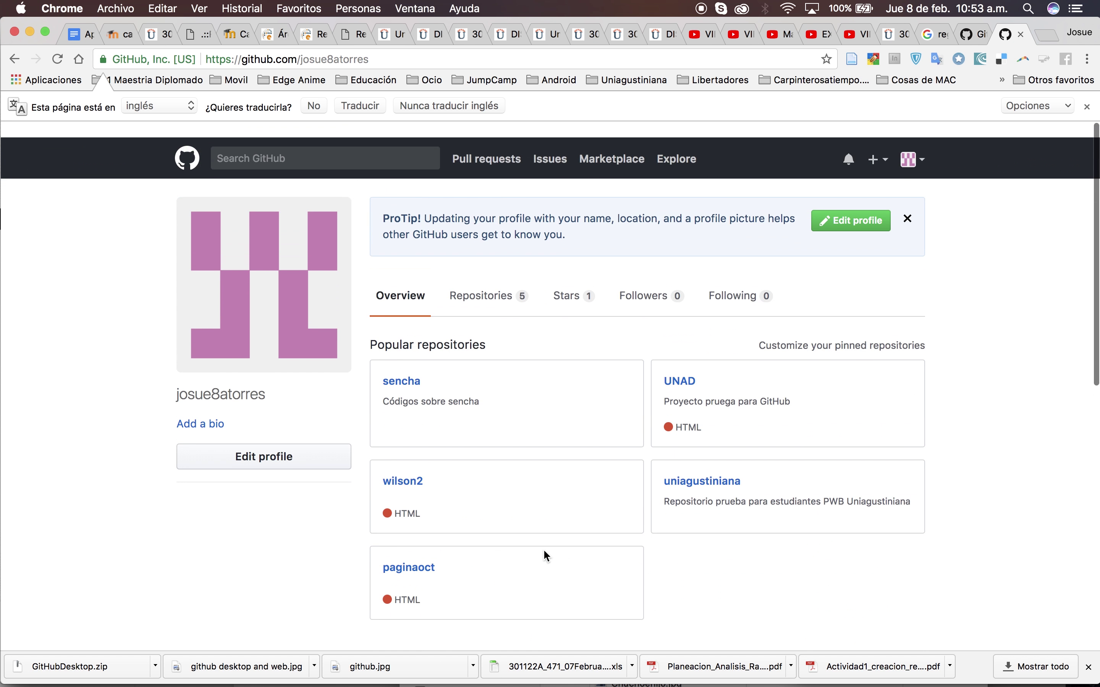
{"action": "key", "text": "super+Tab"}
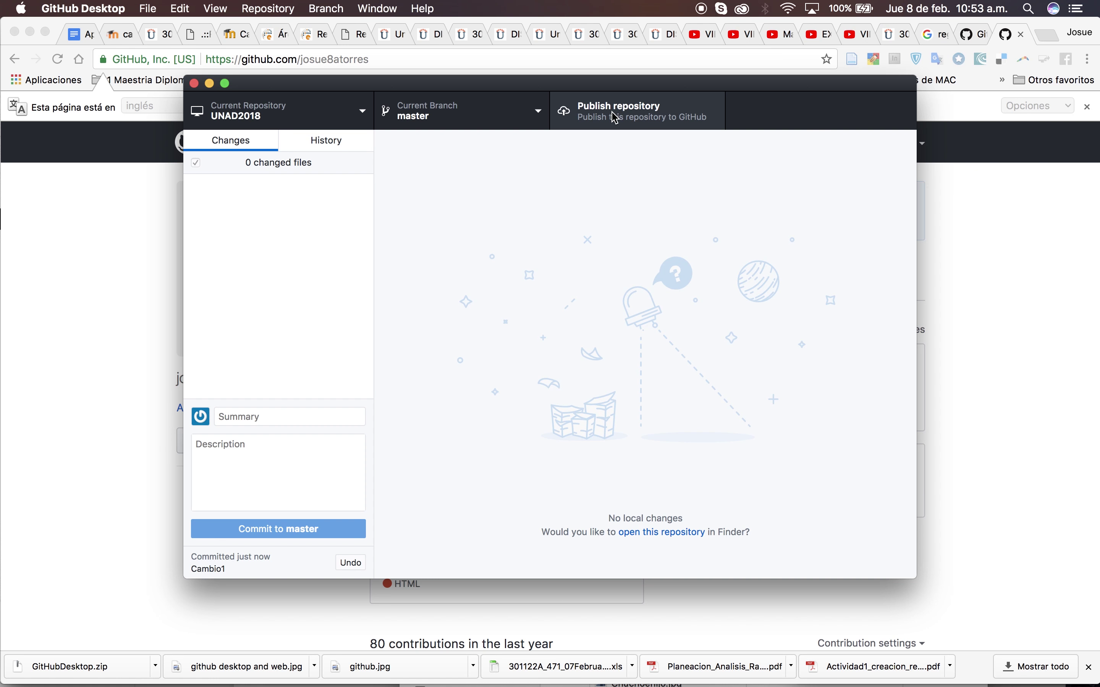
{"action": "left_click", "coordinate": [616, 119]}
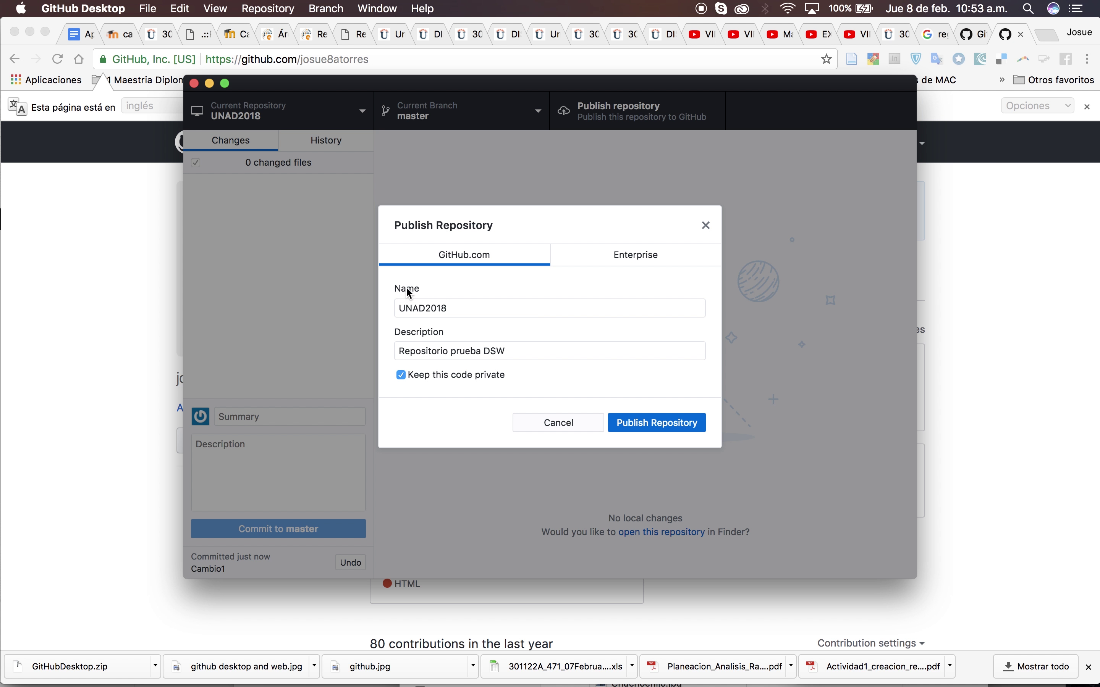
{"action": "left_click", "coordinate": [453, 310]}
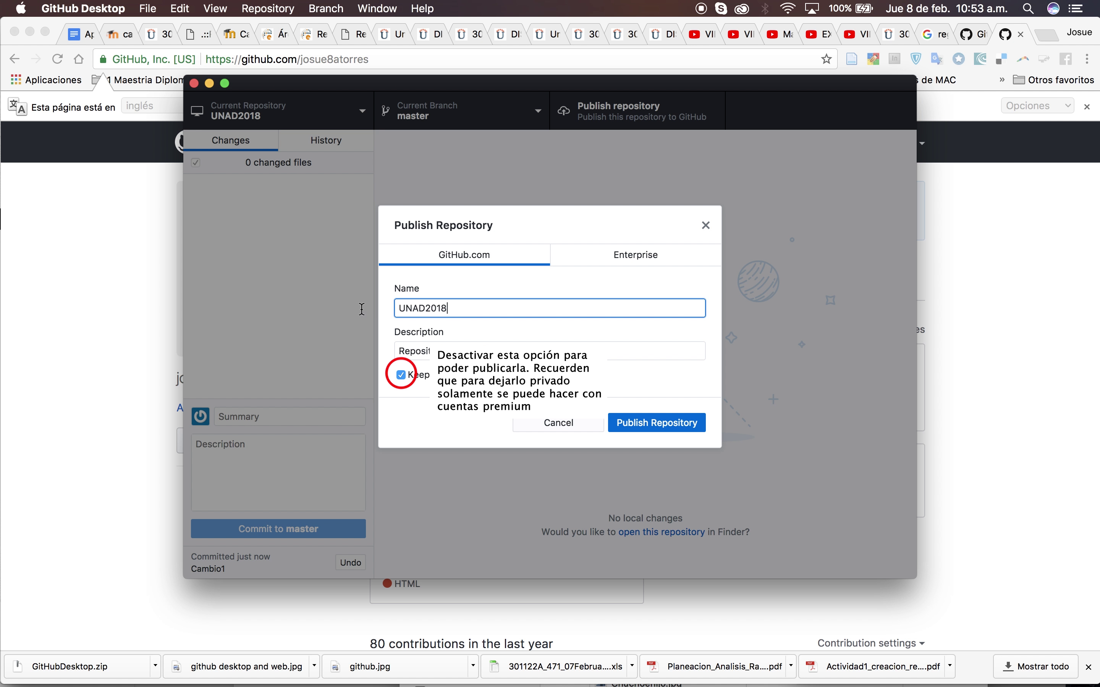
{"action": "key", "text": "Tab"}
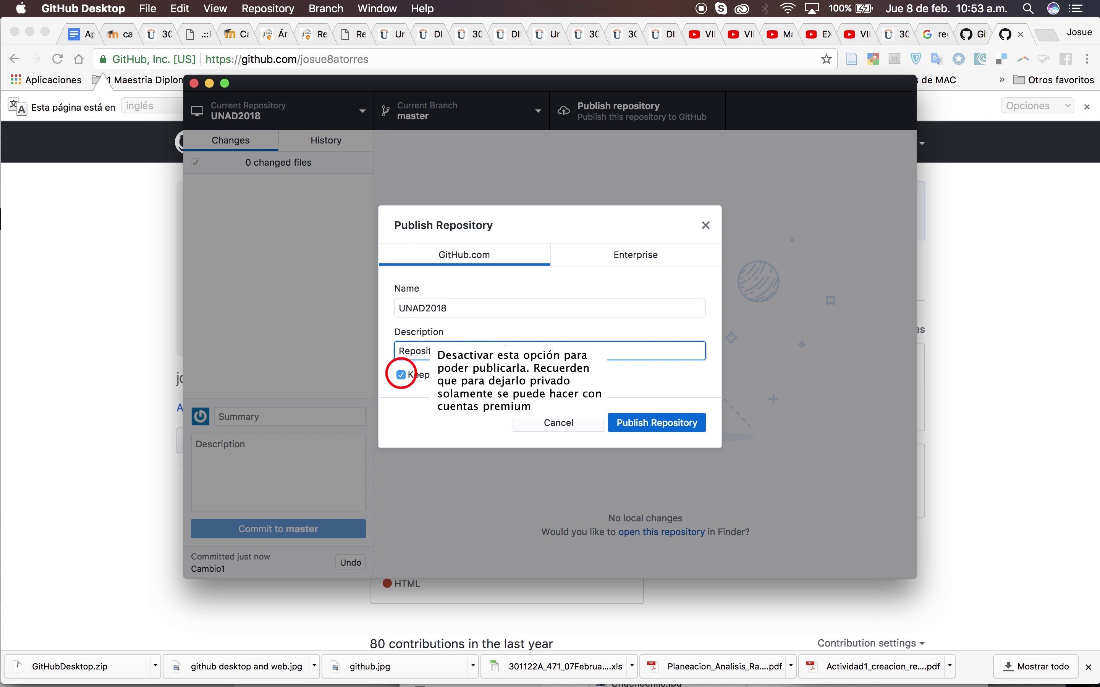
{"action": "left_click", "coordinate": [659, 430]}
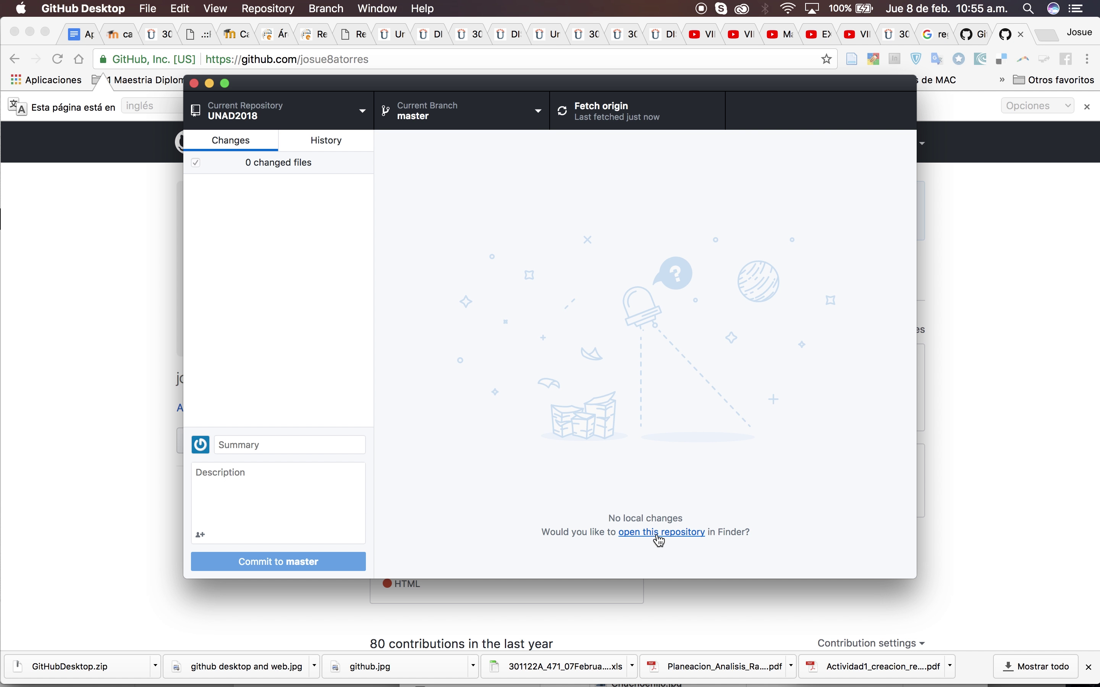
{"action": "key", "text": "super+Tab"}
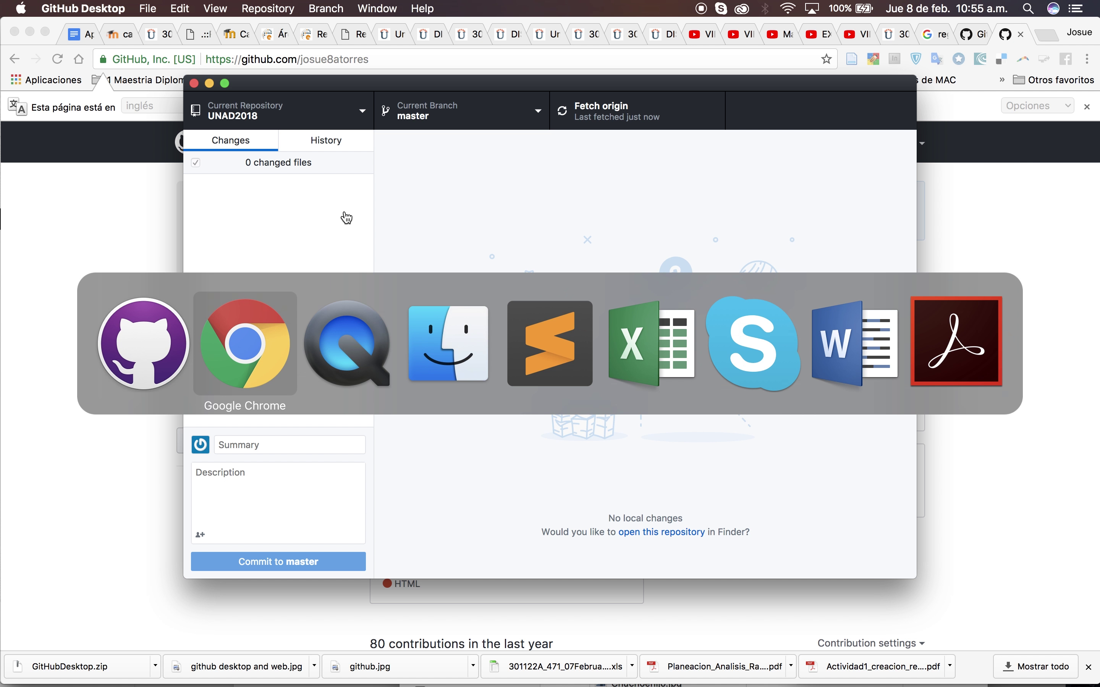
In Sublime Text, add a 'hola mundo' line below Hola mundo in index.html and save
{"action": "key", "text": "super+Tab"}
{"action": "key", "text": "super+Tab"}
{"action": "key", "text": "super+Tab"}
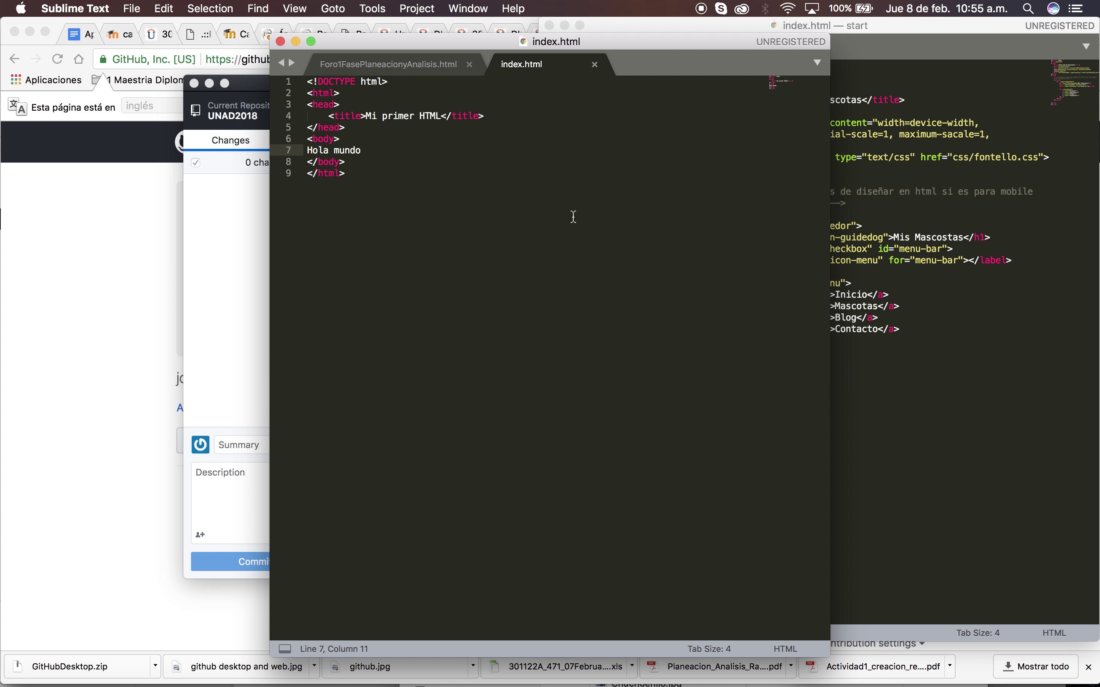
{"action": "key", "text": "Return"}
{"action": "type", "text": "hola mundo"}
{"action": "key", "text": "Return"}
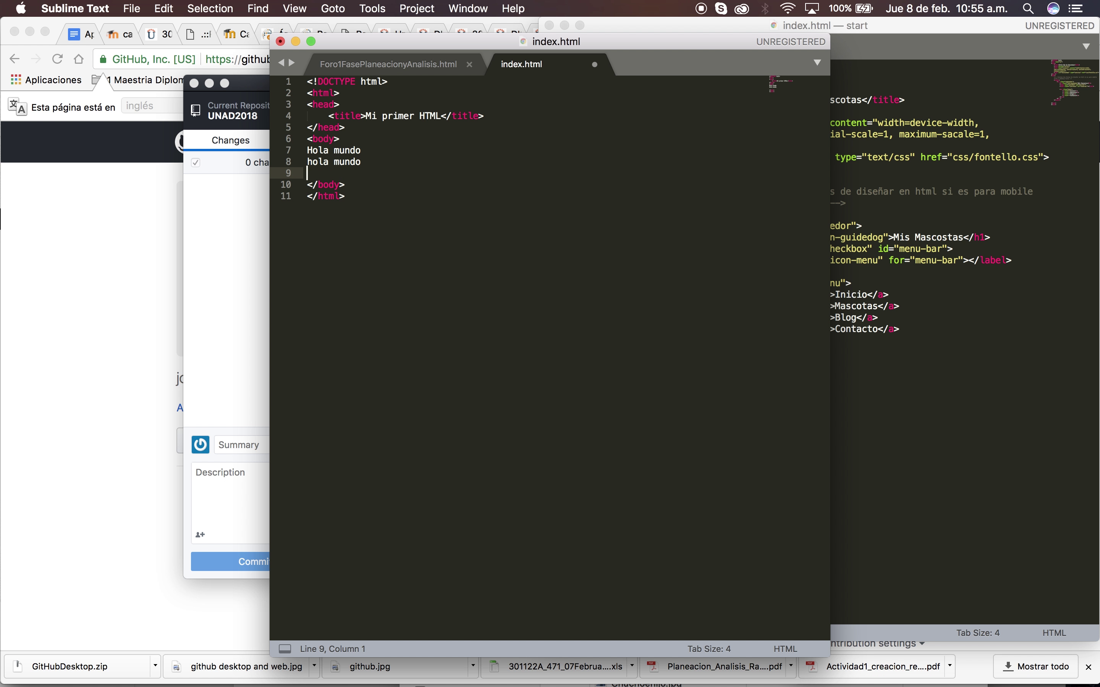
{"action": "key", "text": "BackSpace"}
{"action": "key", "text": "super+s"}
Commit the edit as Cambio2, described 'Colocación de hola mundo', and push it to origin
{"action": "left_click", "coordinate": [234, 245]}
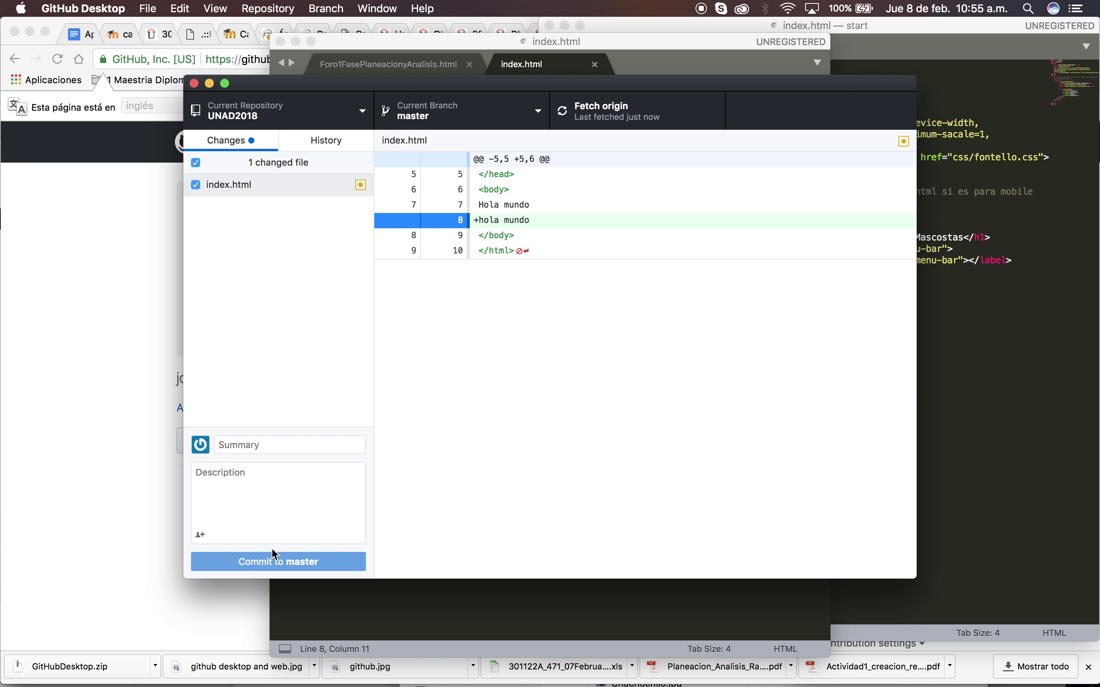
{"action": "left_click", "coordinate": [271, 446]}
{"action": "type", "text": "Cambio 2"}
{"action": "key", "text": "BackSpace"}
{"action": "key", "text": "BackSpace"}
{"action": "type", "text": "2"}
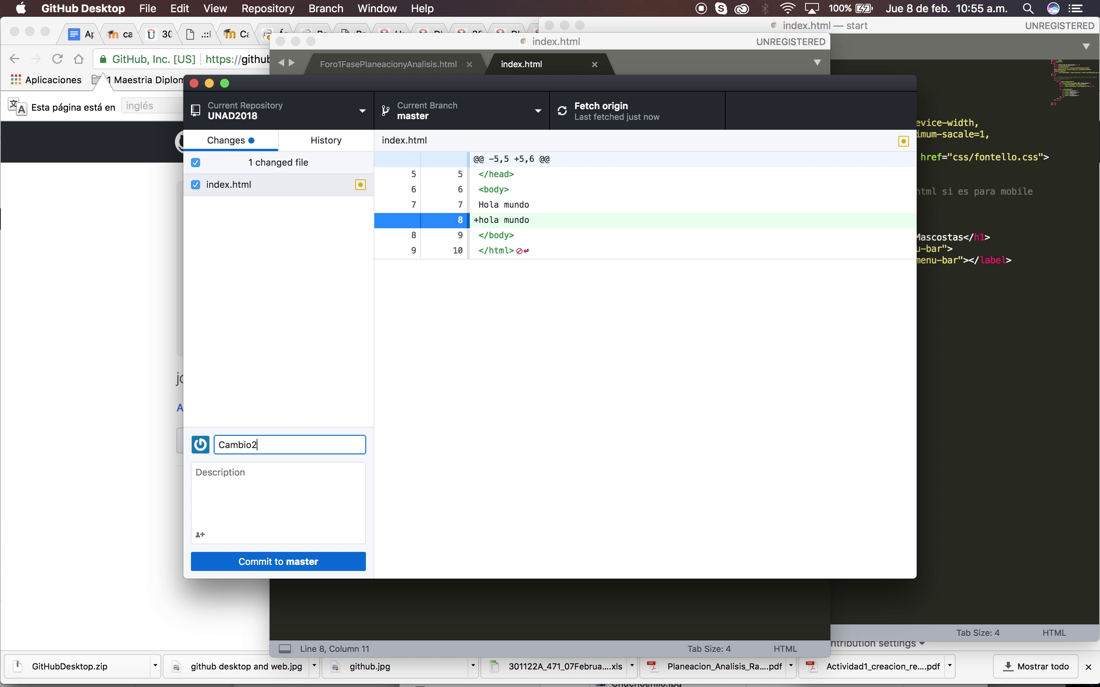
{"action": "left_click", "coordinate": [278, 480]}
{"action": "type", "text": "Co"}
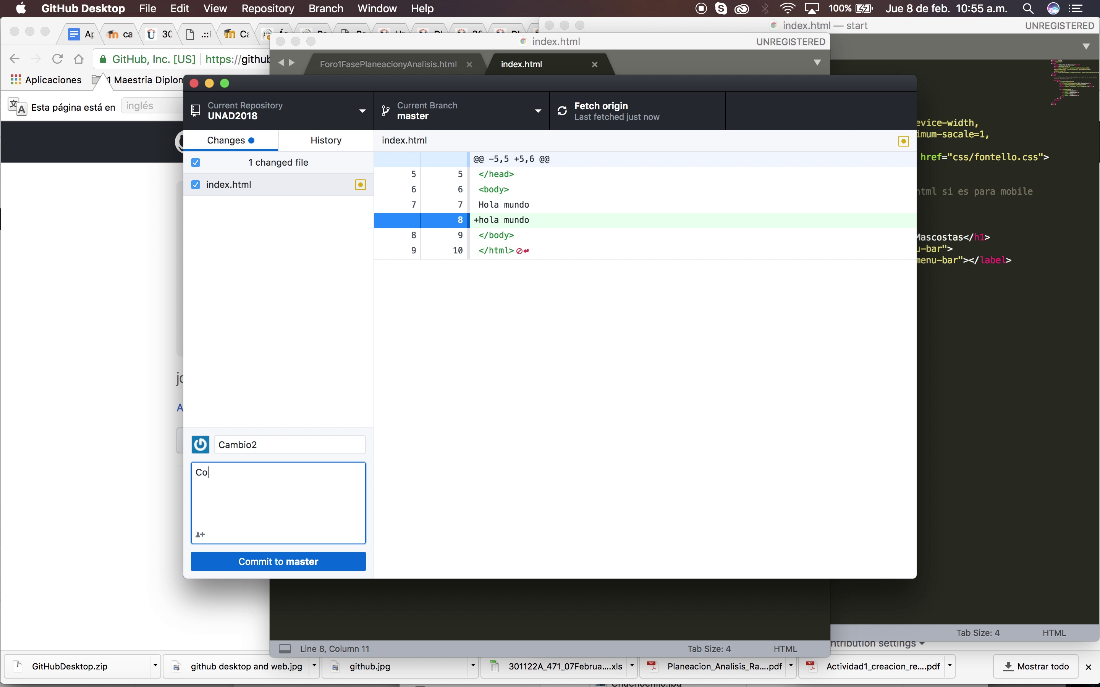
{"action": "type", "text": "locación de"}
{"action": "type", "text": "hola m"}
{"action": "key", "text": "BackSpace"}
{"action": "type", "text": "la mundo"}
{"action": "left_click", "coordinate": [296, 561]}
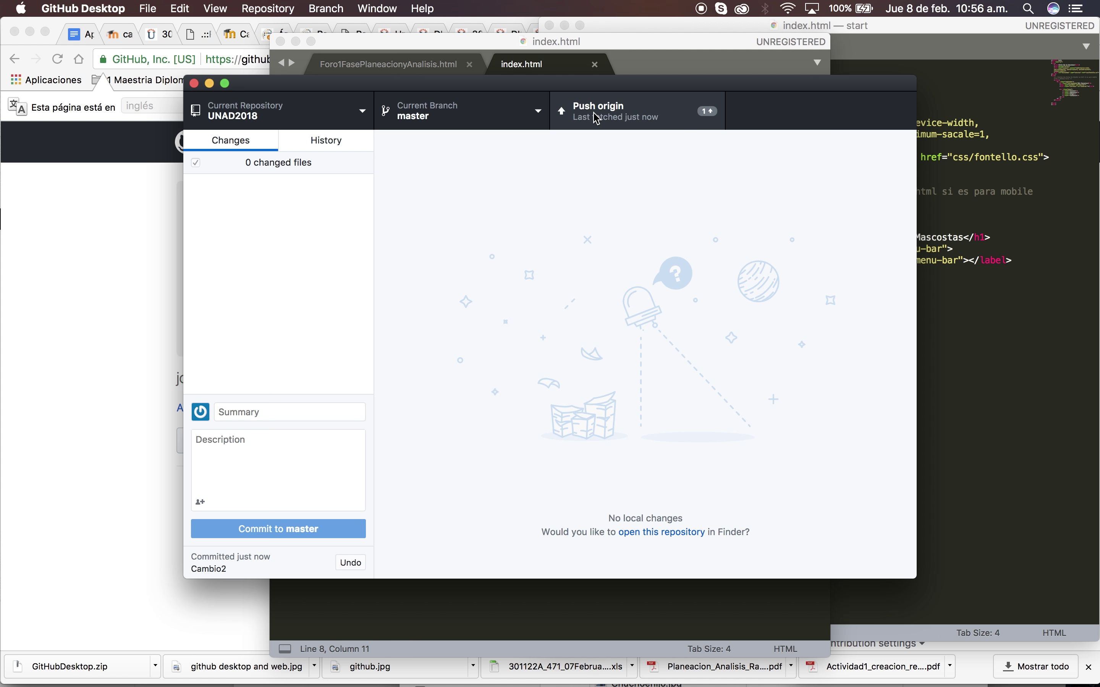
{"action": "left_click", "coordinate": [648, 118]}
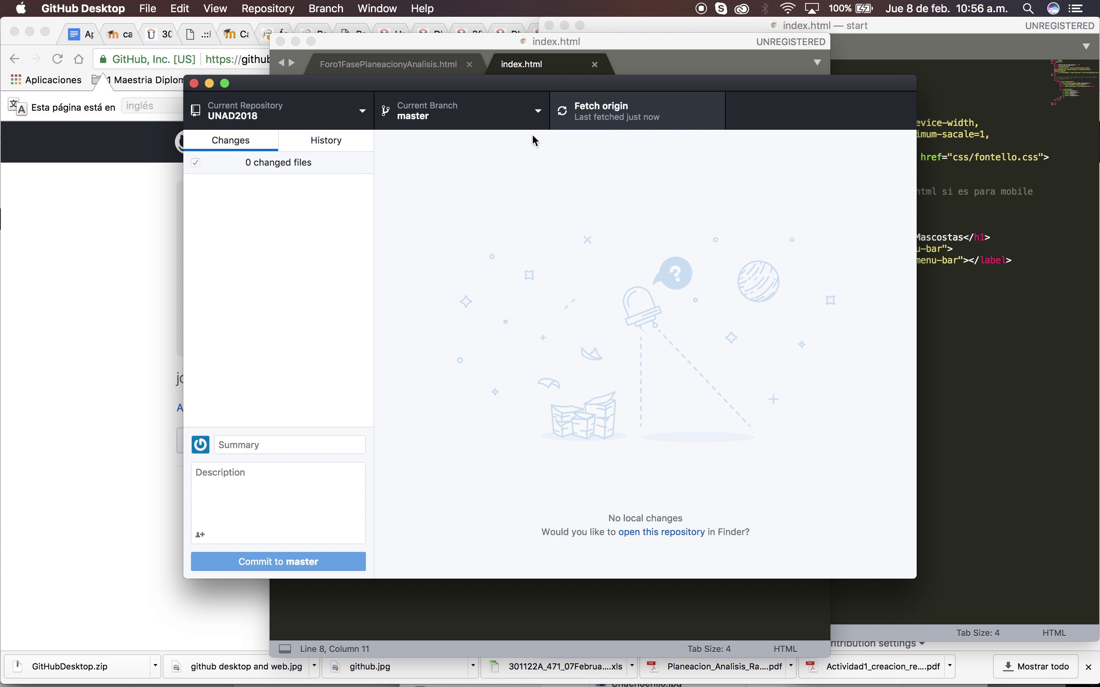
Reload the GitHub profile in Chrome and open the UNAD2018 repository showing 3 commits
{"action": "left_click", "coordinate": [115, 207]}
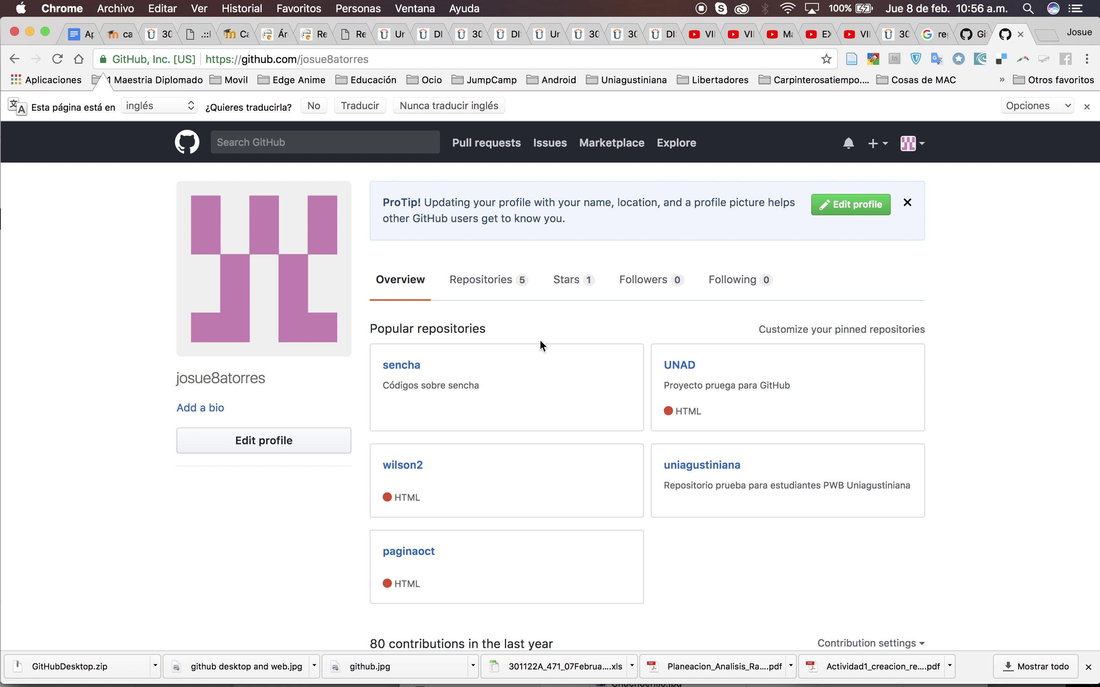
{"action": "key", "text": "super+r"}
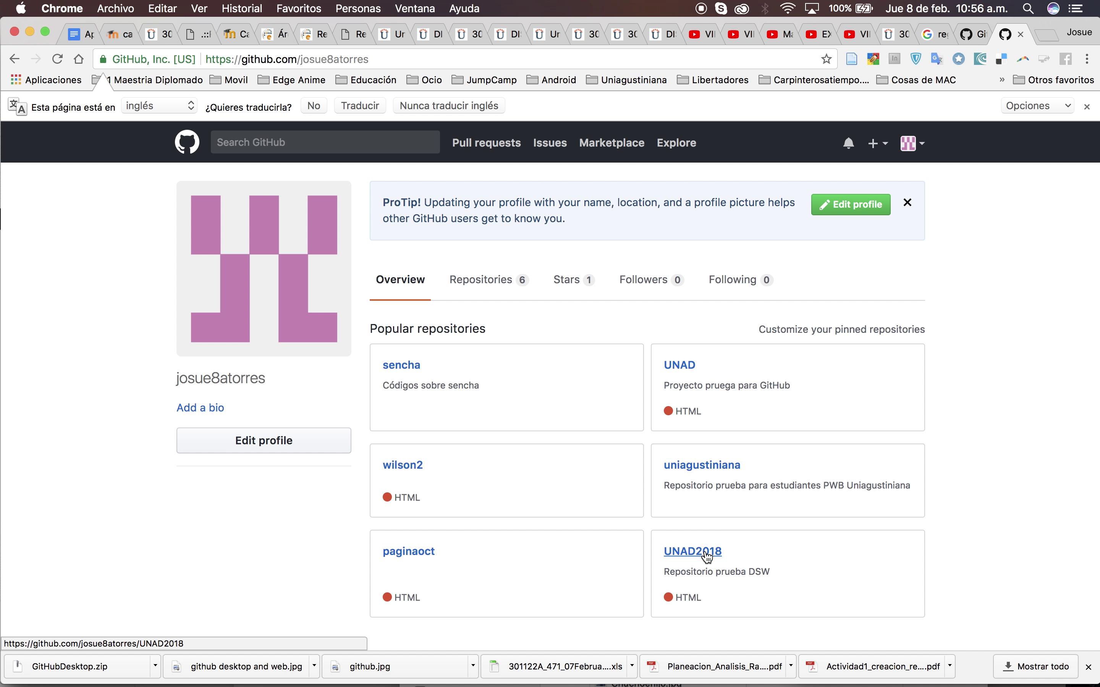
{"action": "left_click", "coordinate": [703, 556]}
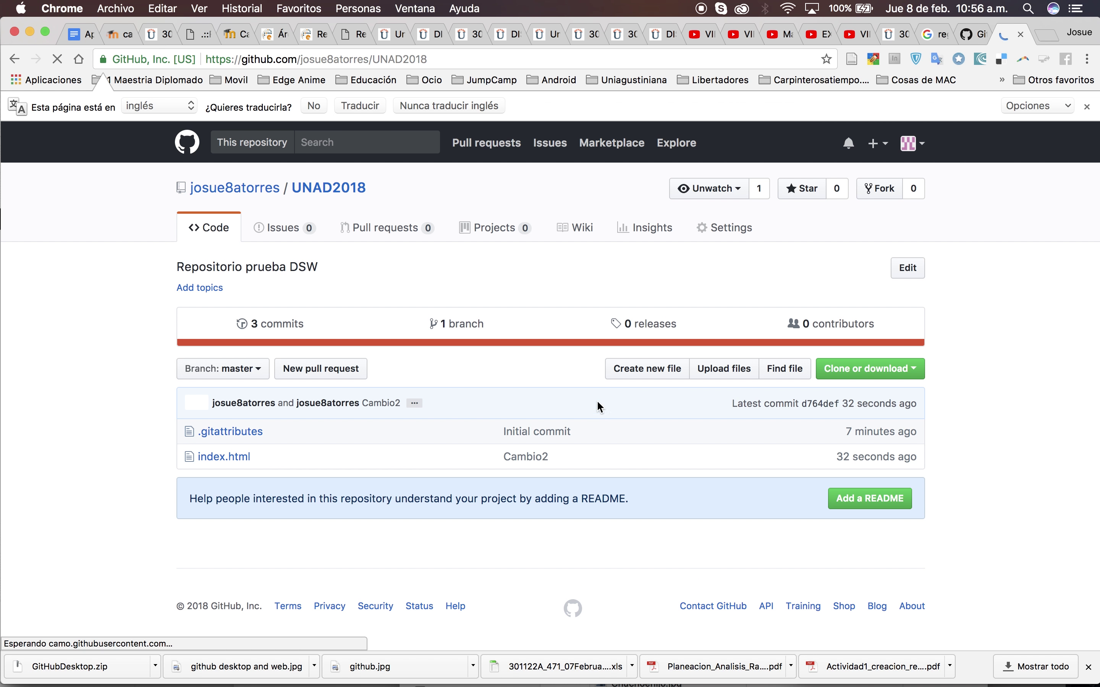
{"action": "key", "text": "super+l"}
{"action": "key", "text": "super+Tab"}
{"action": "key", "text": "super+Tab"}
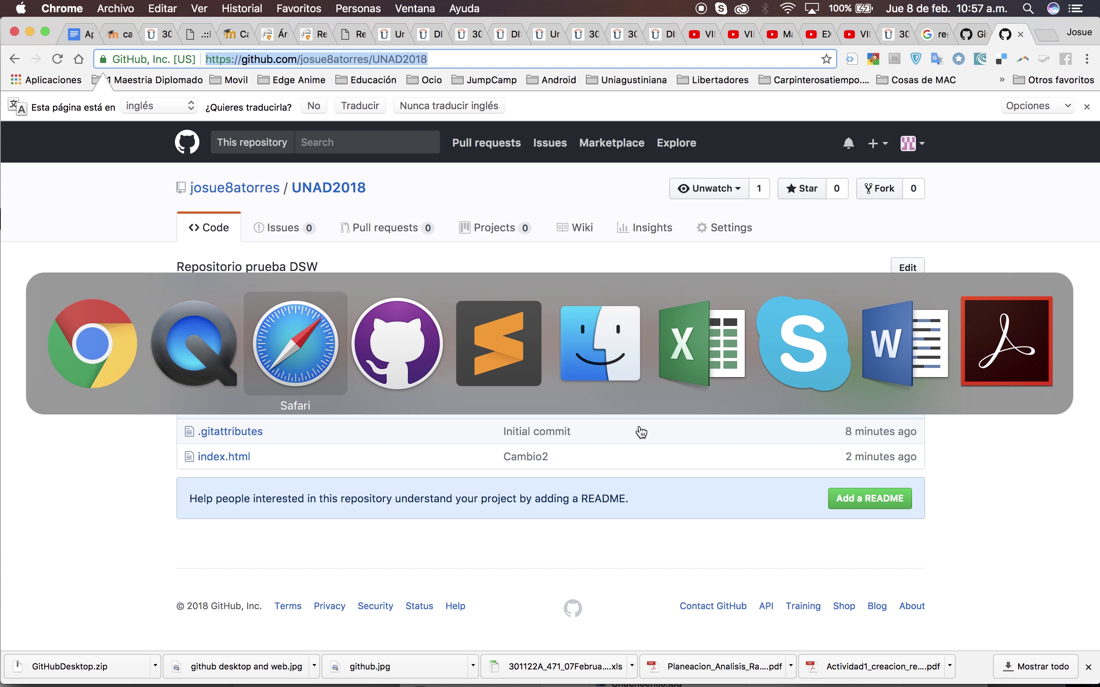
{"action": "key", "text": "super+shift+Tab"}
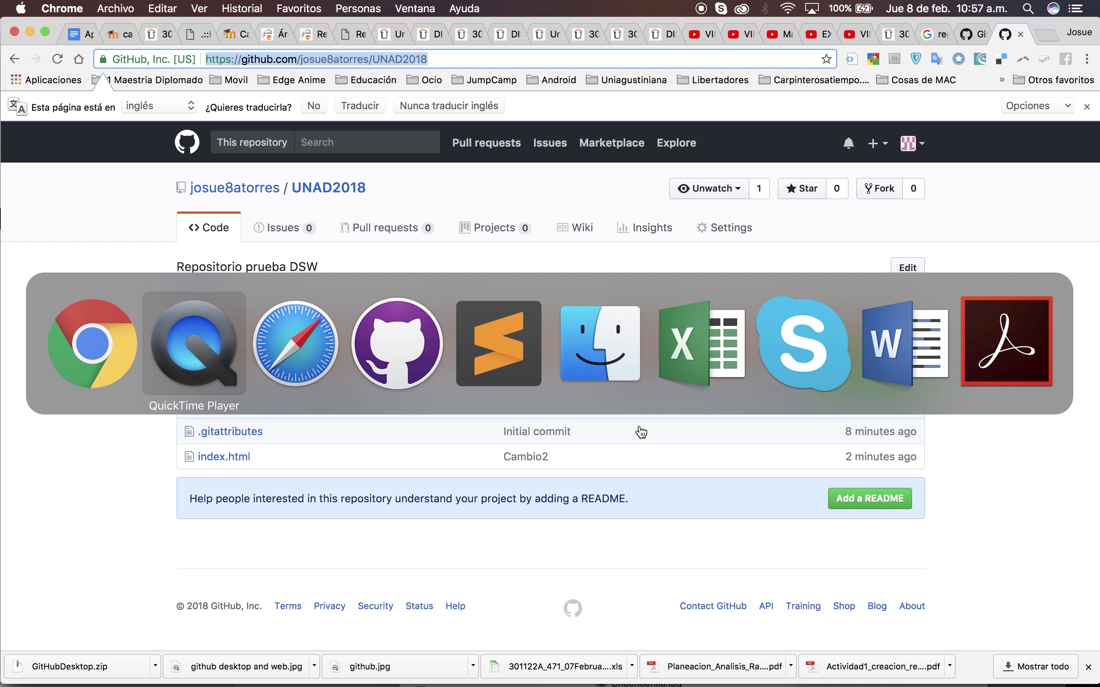
{"action": "key", "text": "super+shift+Tab"}
{"action": "key", "text": "super+Tab"}
{"action": "key", "text": "super+Tab"}
{"action": "key", "text": "super+Tab"}
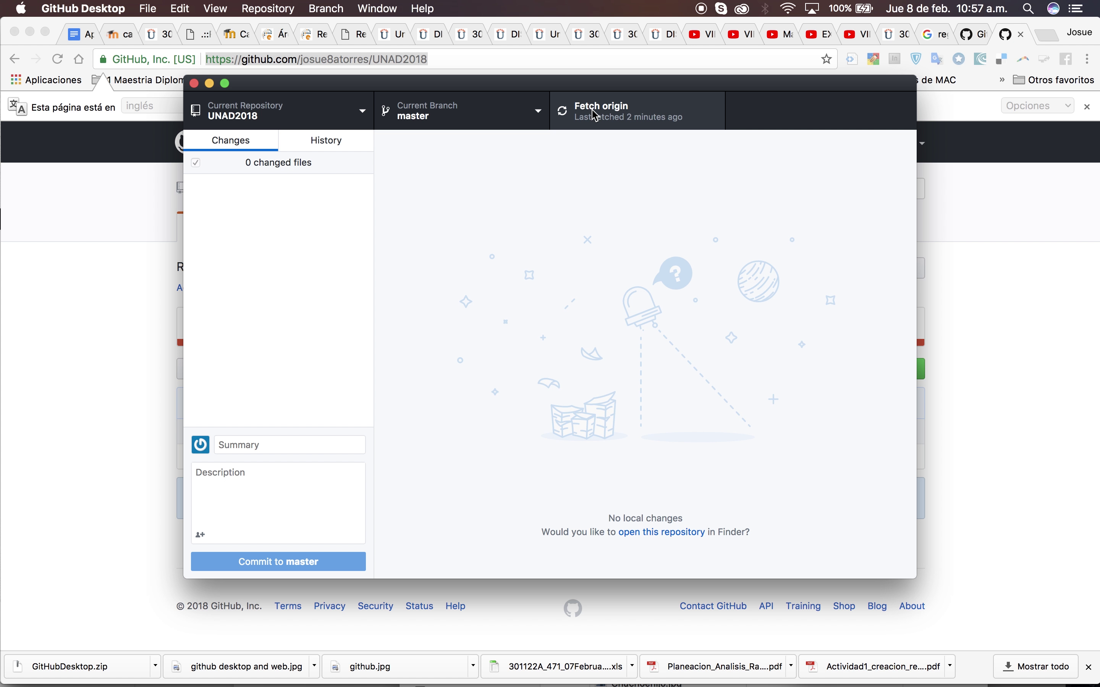
{"action": "left_click", "coordinate": [411, 115]}
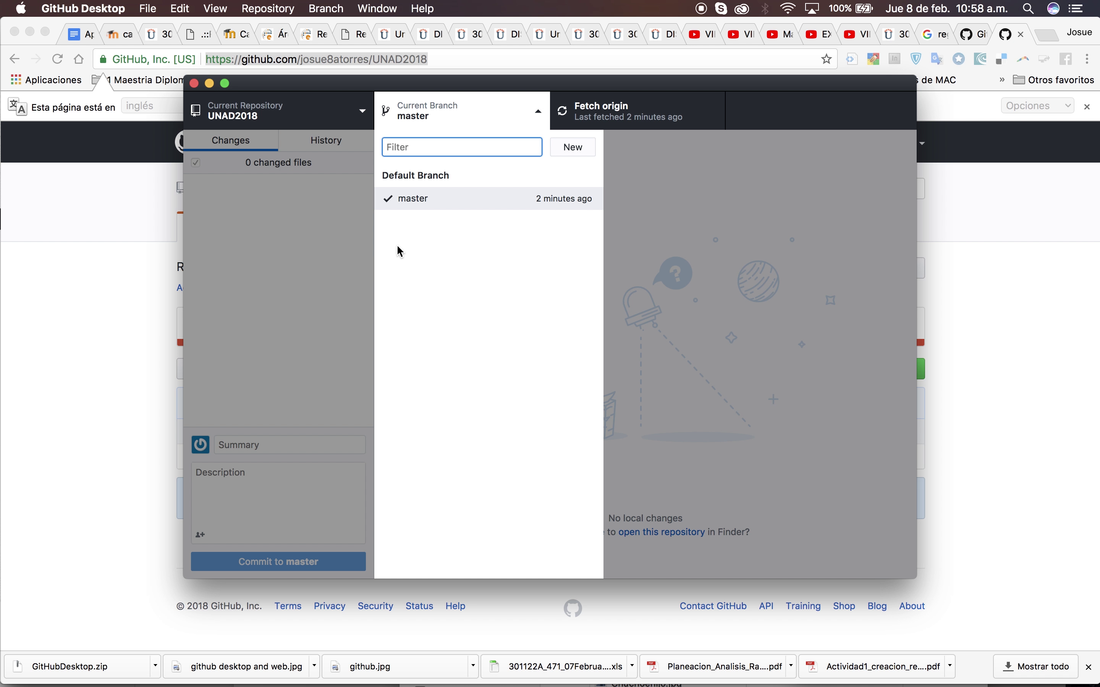
{"action": "left_click", "coordinate": [326, 313]}
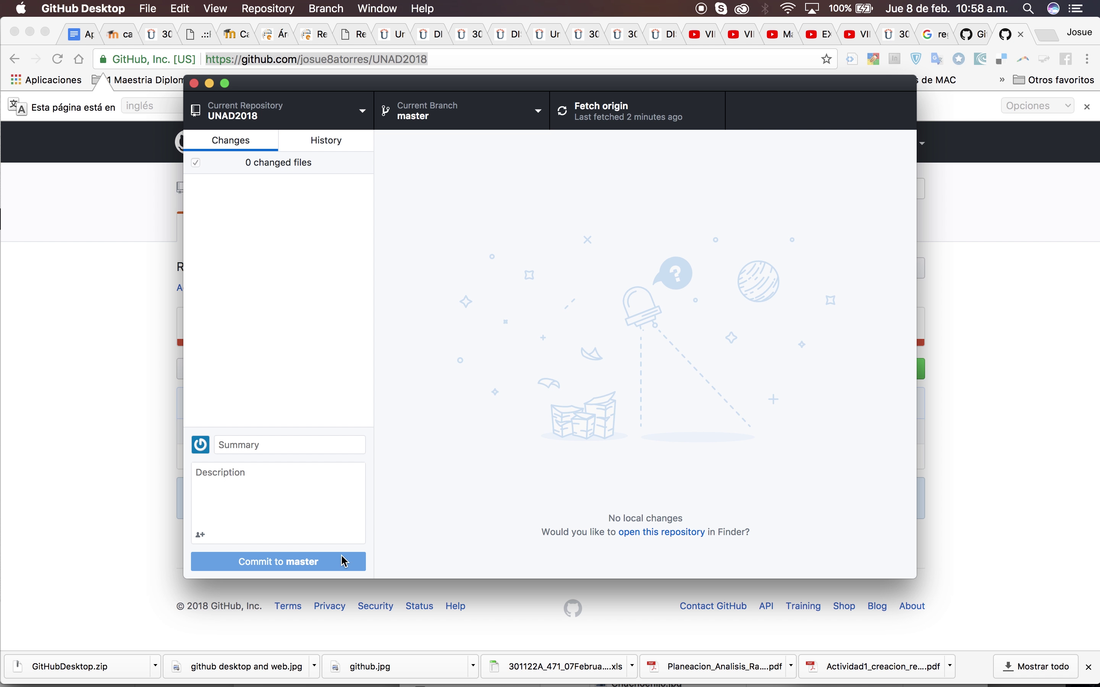
{"action": "key", "text": "super+Tab"}
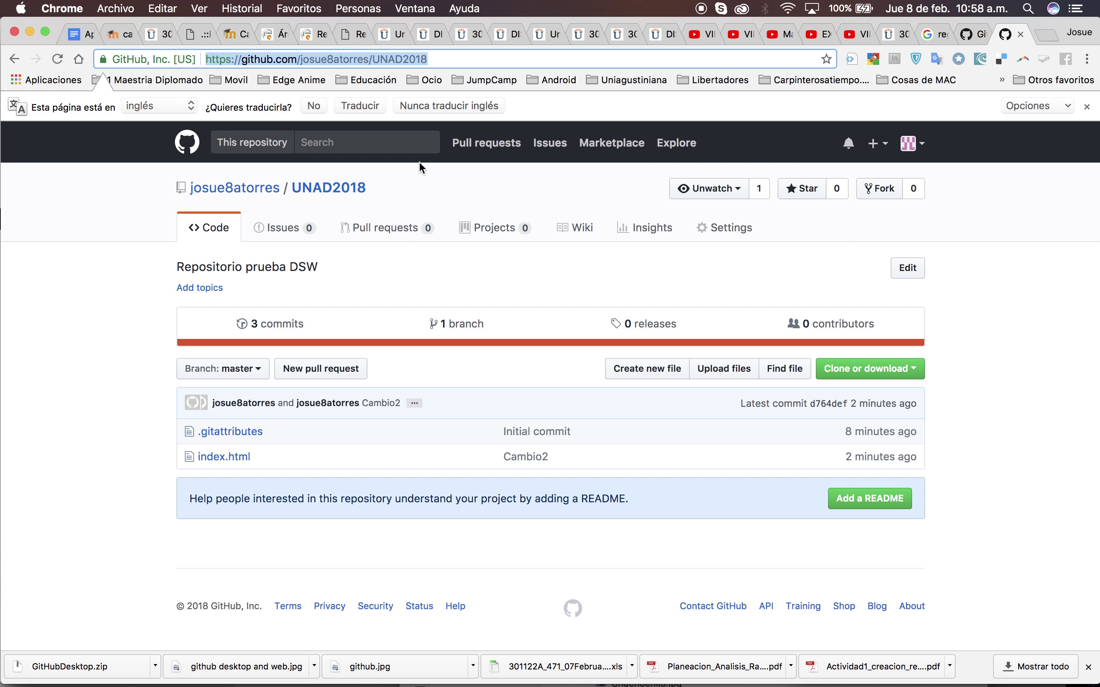
{"action": "left_click", "coordinate": [270, 324]}
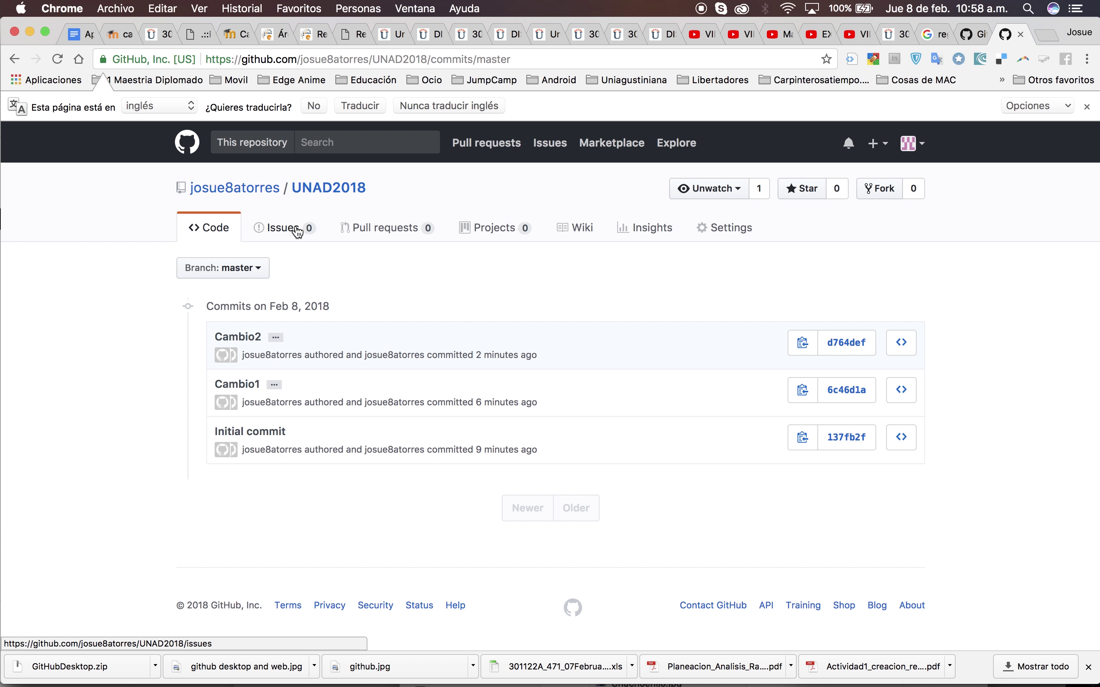
{"action": "left_click", "coordinate": [311, 195]}
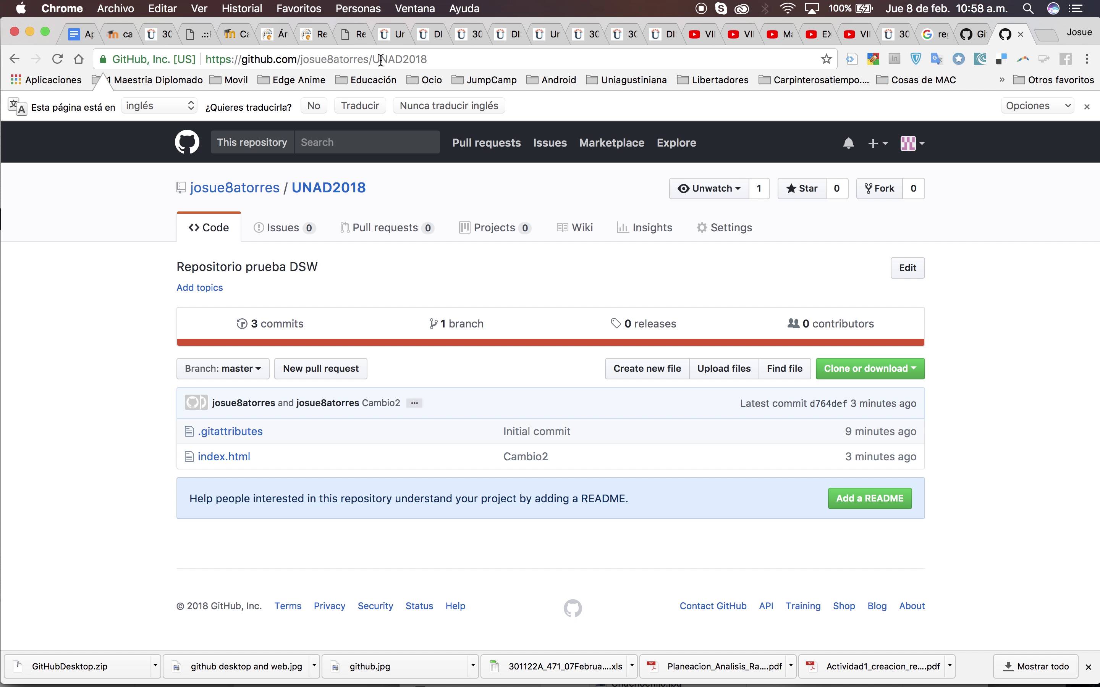
Copy the UNAD2018 repository's URL from Chrome's address bar
{"action": "left_click", "coordinate": [444, 59]}
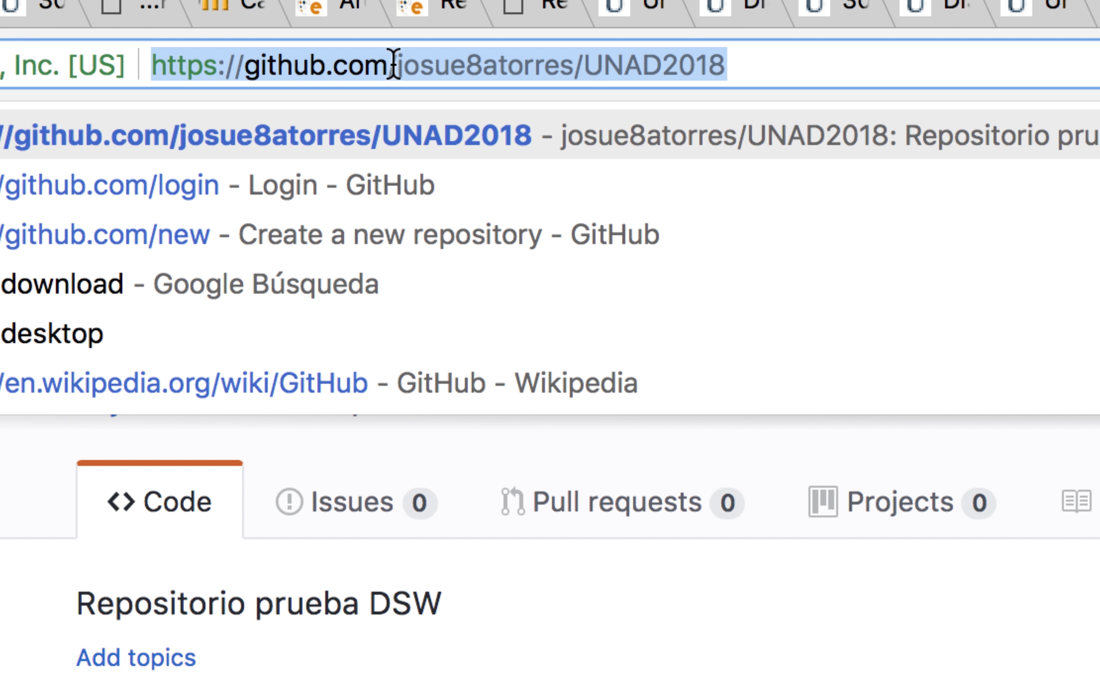
{"action": "right_click", "coordinate": [422, 67]}
{"action": "left_click", "coordinate": [413, 73]}
{"action": "left_click_drag", "start_coordinate": [397, 67], "coordinate": [734, 71]}
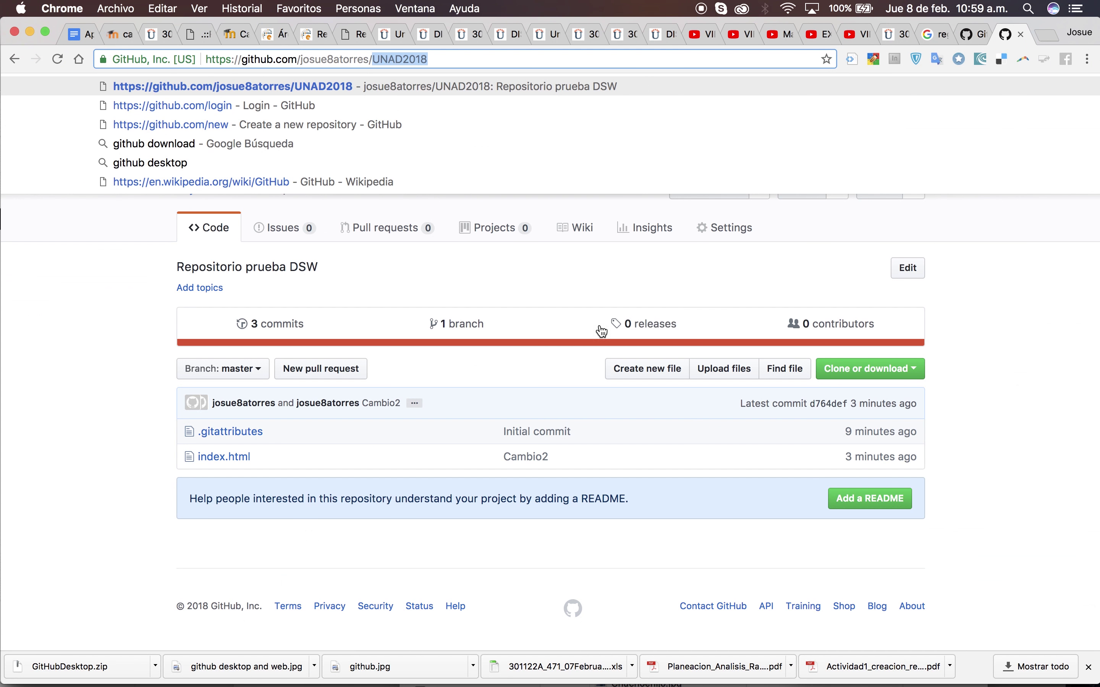
{"action": "left_click", "coordinate": [1028, 317]}
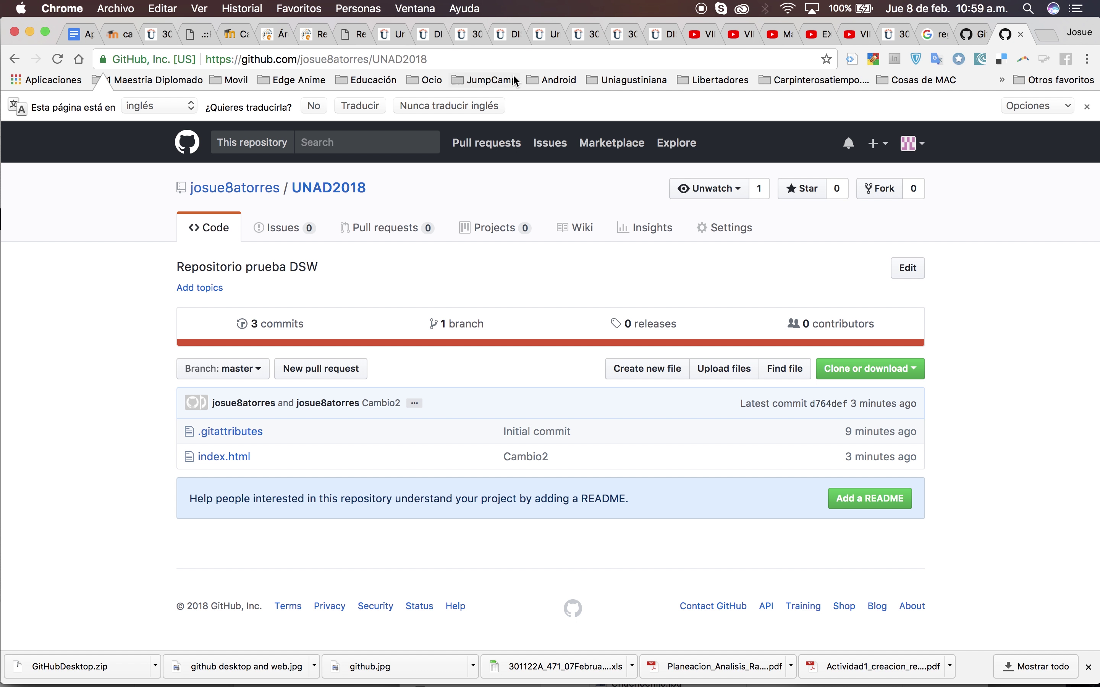
{"action": "left_click", "coordinate": [513, 60]}
{"action": "key", "text": "super+c"}
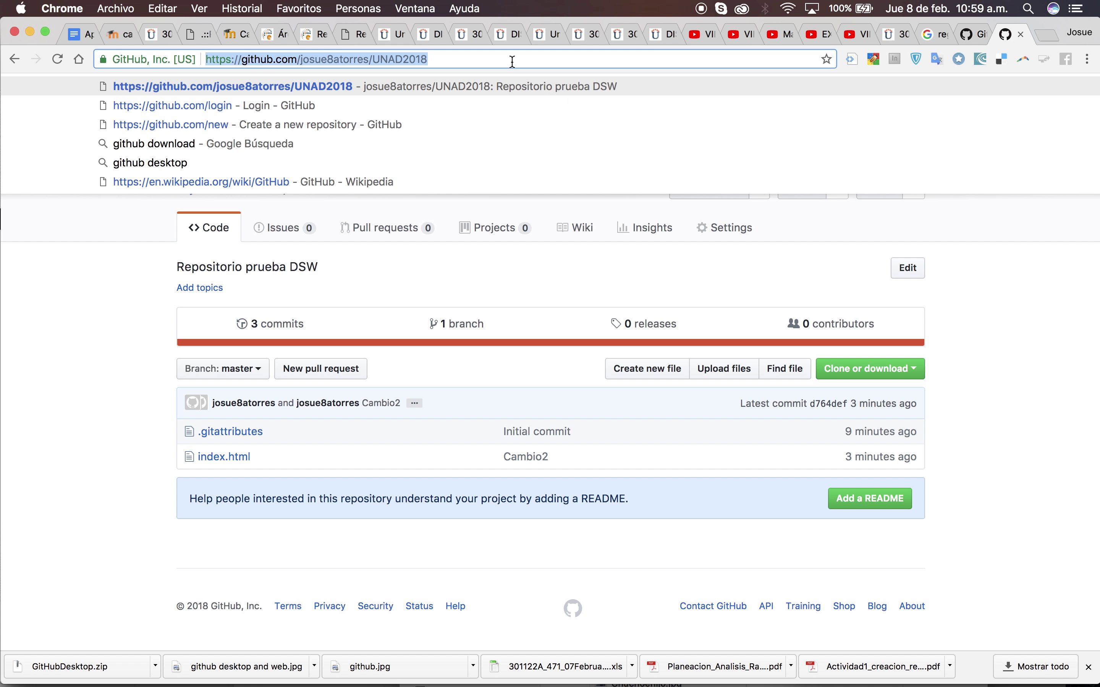
{"action": "left_click", "coordinate": [1015, 334]}
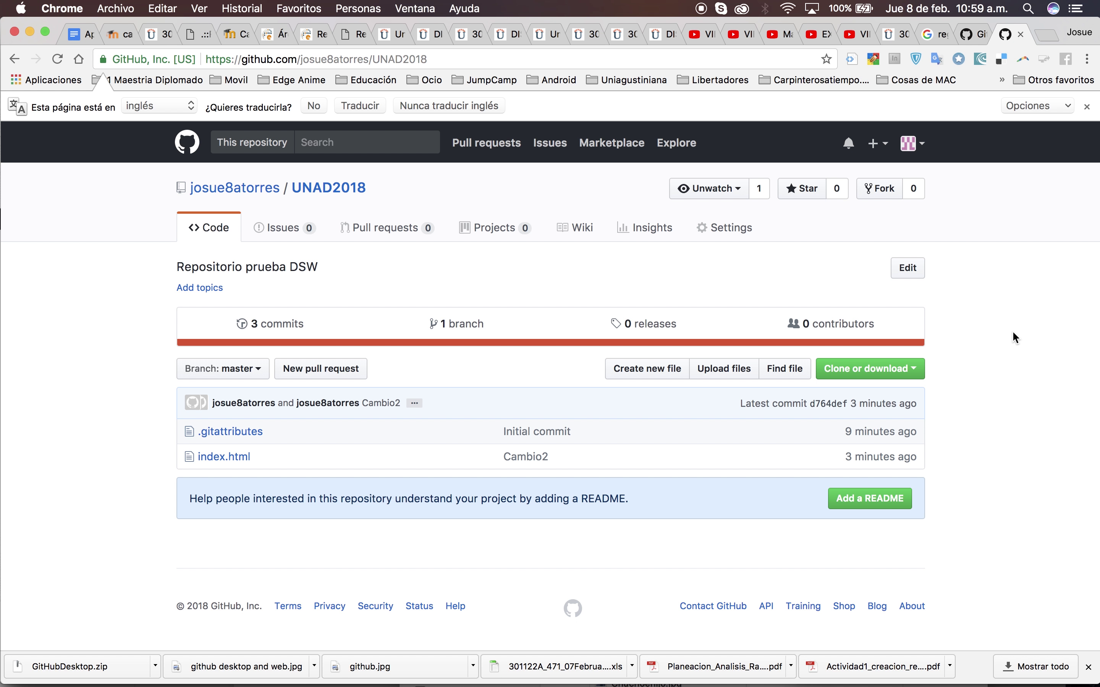
{"action": "key", "text": "super+Tab"}
{"action": "key", "text": "super+Tab"}
{"action": "key", "text": "super+Tab"}
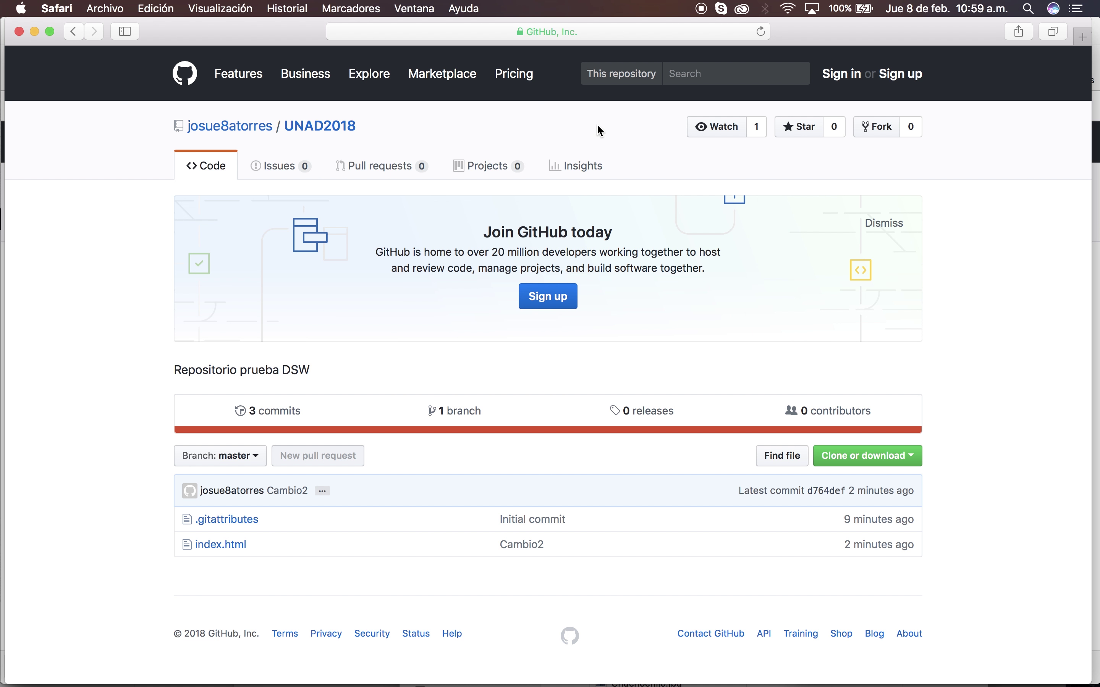
Load the copied UNAD2018 URL in signed-out Safari and glance at the Clone or download options
{"action": "left_click", "coordinate": [507, 26]}
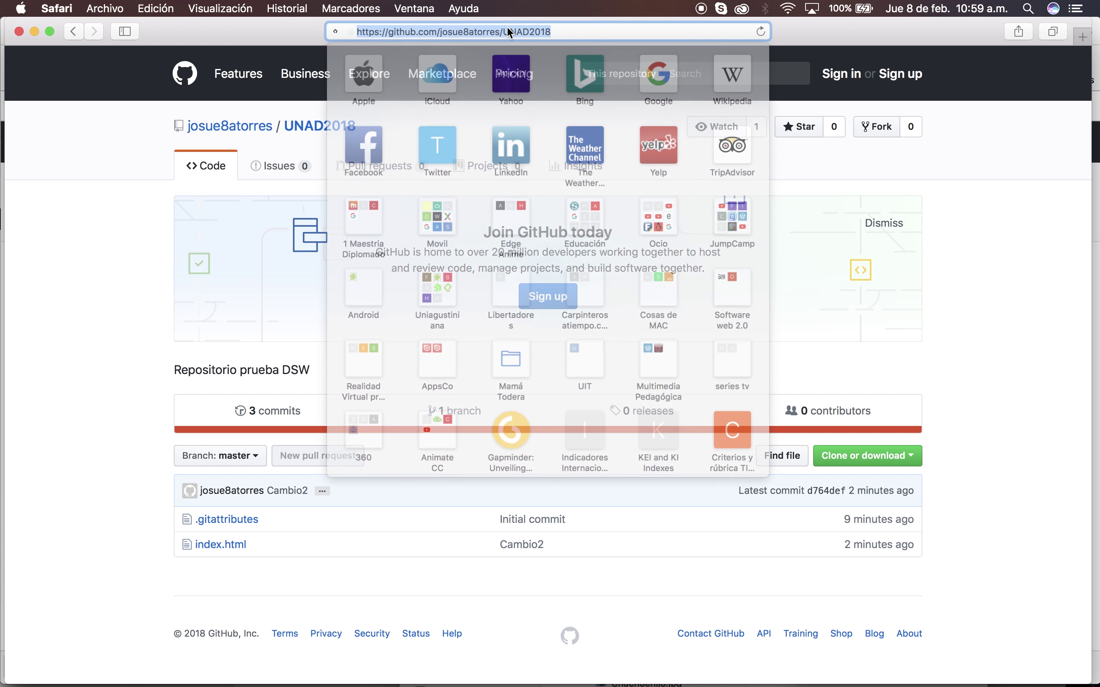
{"action": "key", "text": "super+v"}
{"action": "key", "text": "Return"}
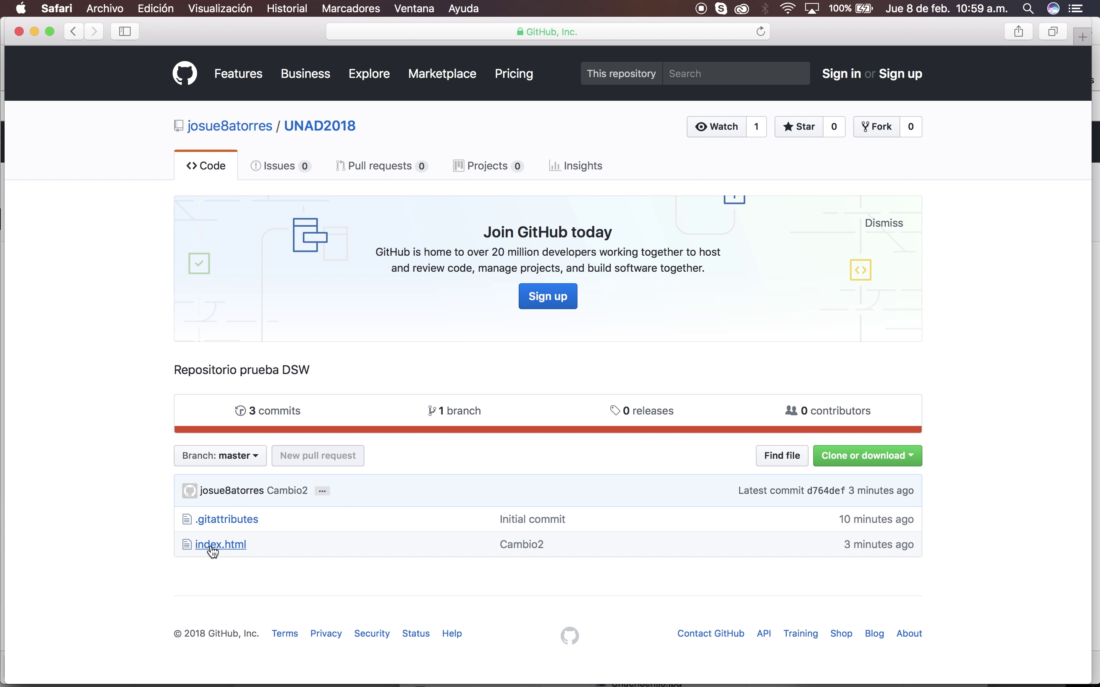
{"action": "left_click", "coordinate": [916, 462]}
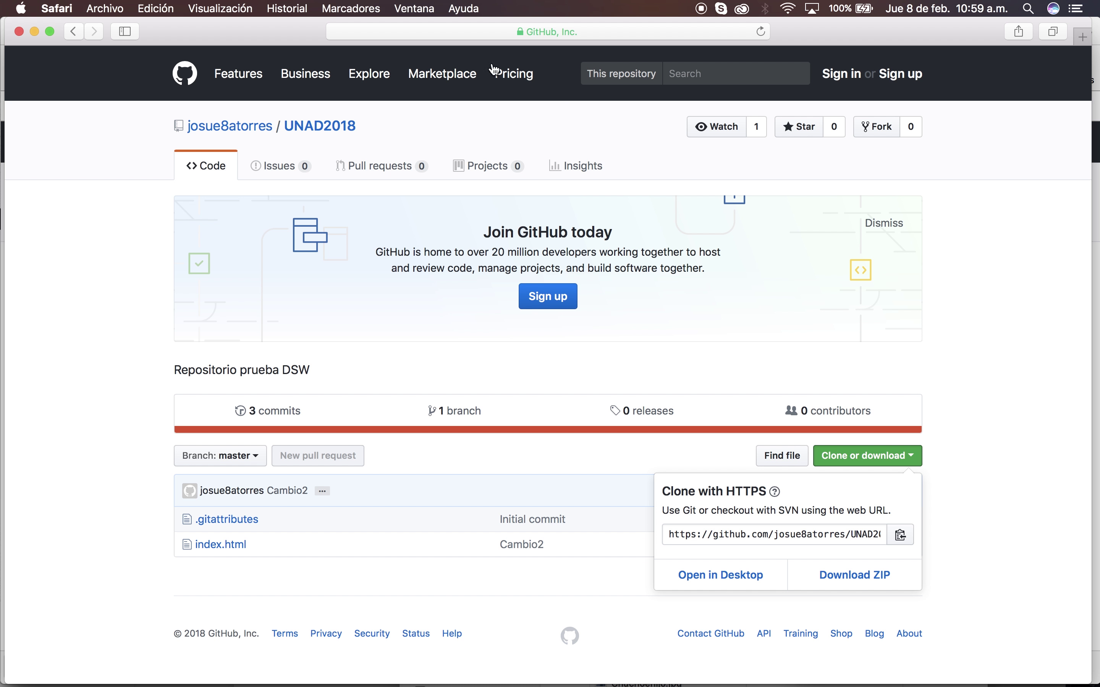
{"action": "left_click", "coordinate": [963, 519]}
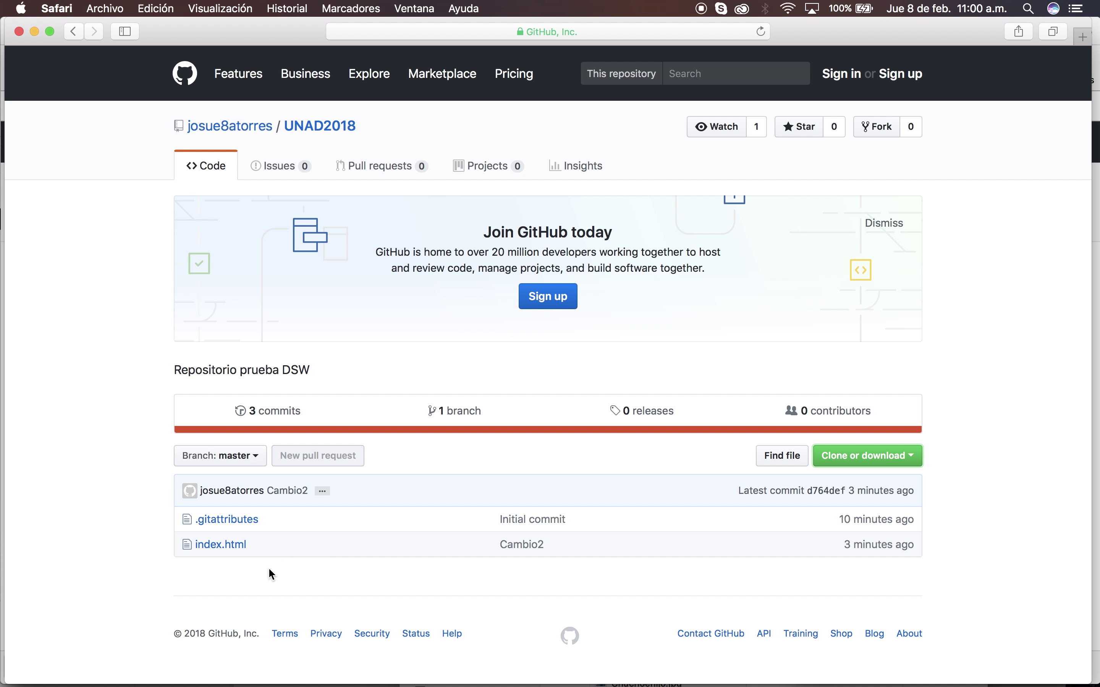
Open index.html, highlight its two hola mundo lines, and return to the repository root
{"action": "left_click", "coordinate": [223, 545]}
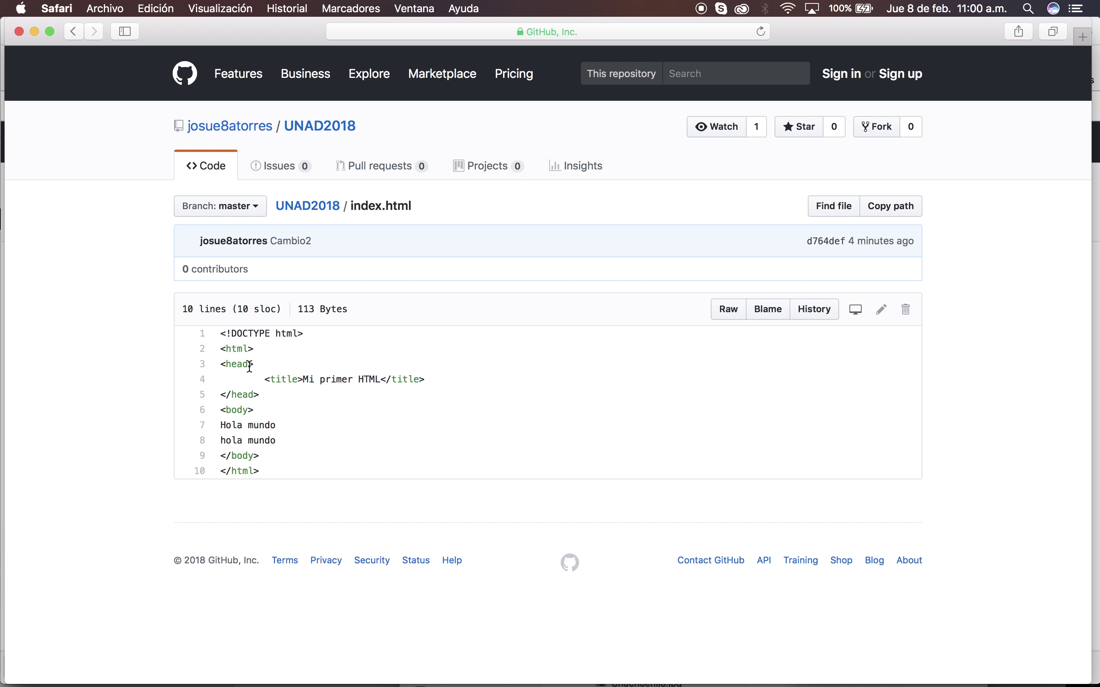
{"action": "left_click_drag", "start_coordinate": [280, 434], "coordinate": [206, 422]}
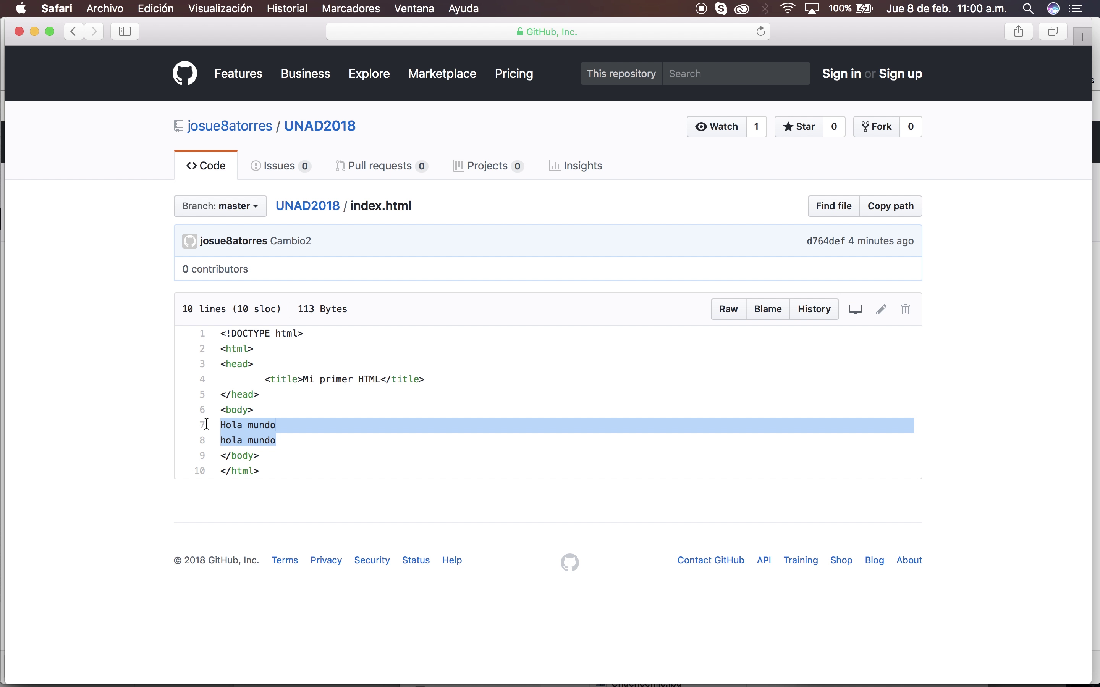
{"action": "left_click", "coordinate": [312, 209]}
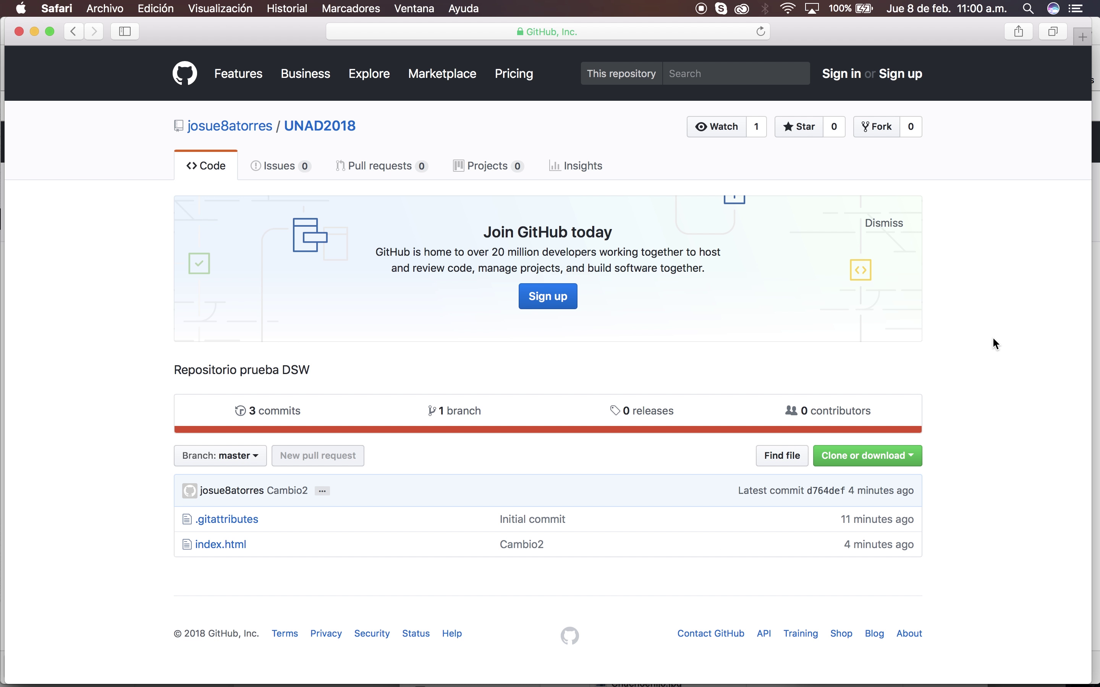